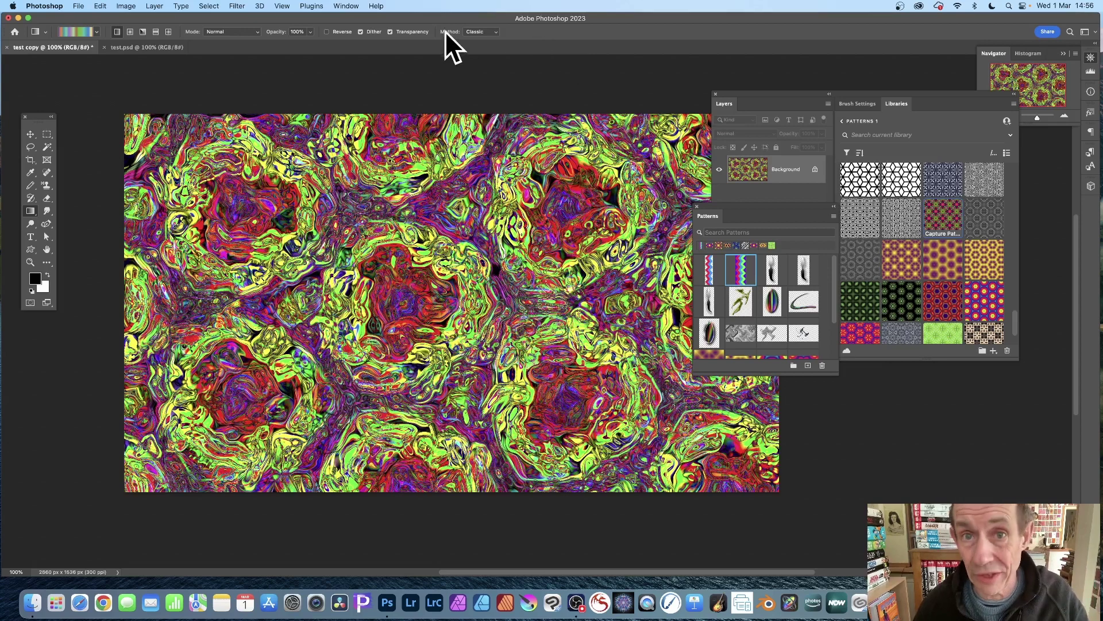
# Switch to test.psd and fill its whole canvas with solid 50% Gray
pyautogui.click(151, 46)
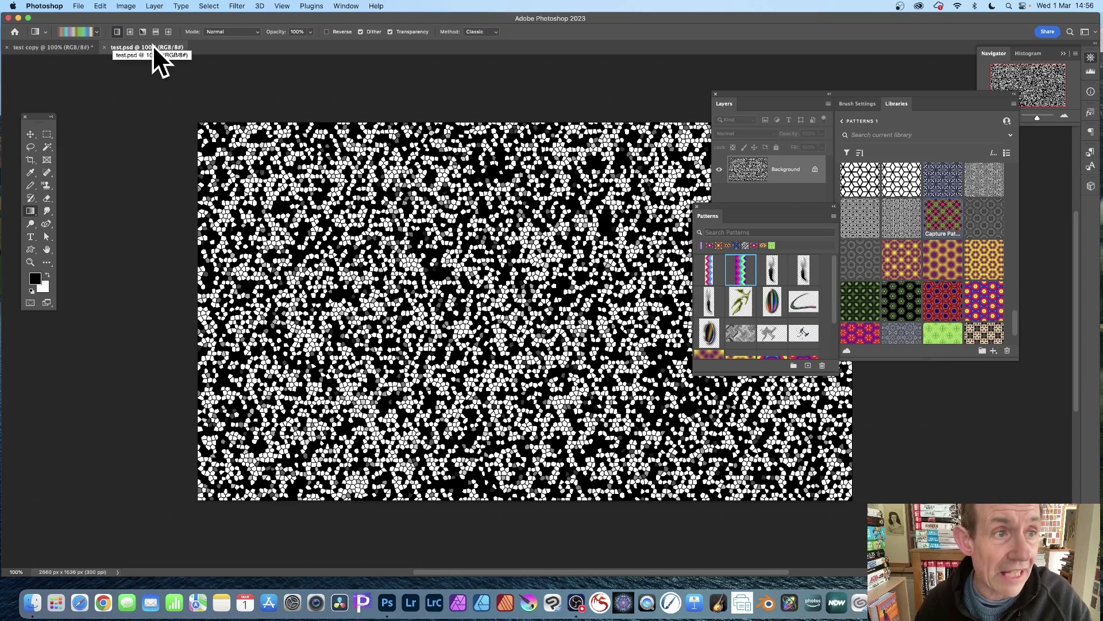
pyautogui.click(100, 5)
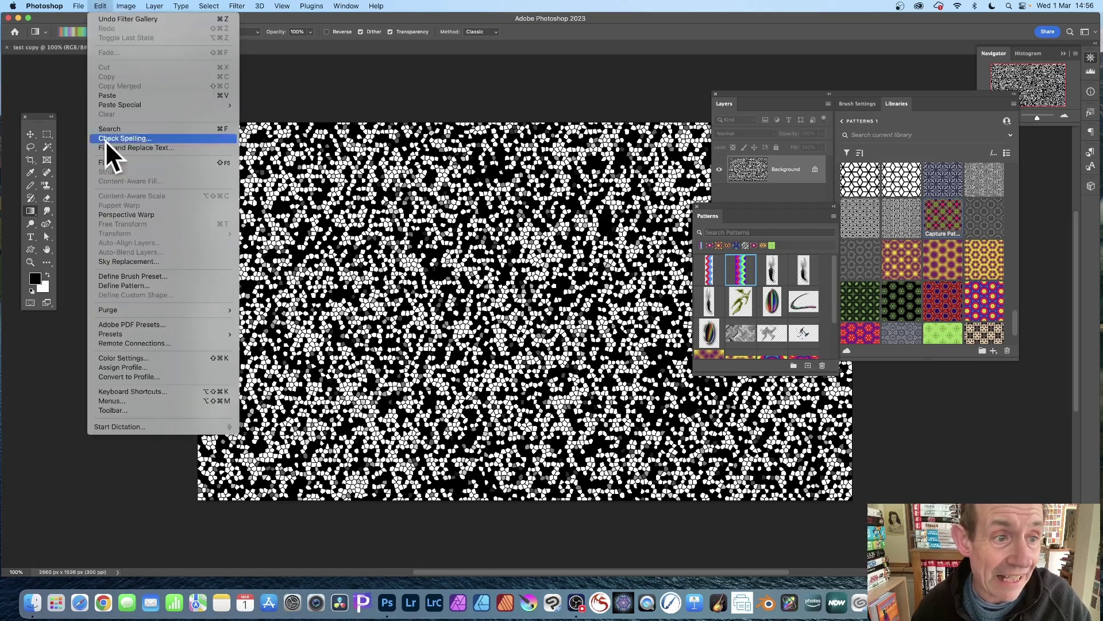
pyautogui.click(111, 162)
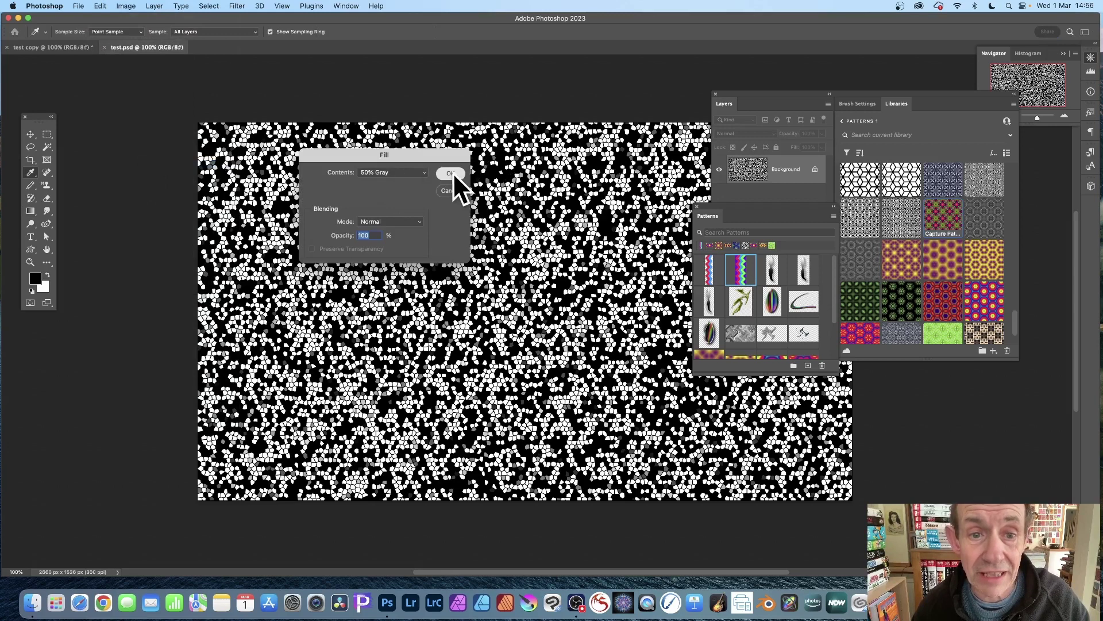
pyautogui.click(451, 173)
# Add uniform, monochromatic noise at 397.65% to the gray canvas
pyautogui.press('g')
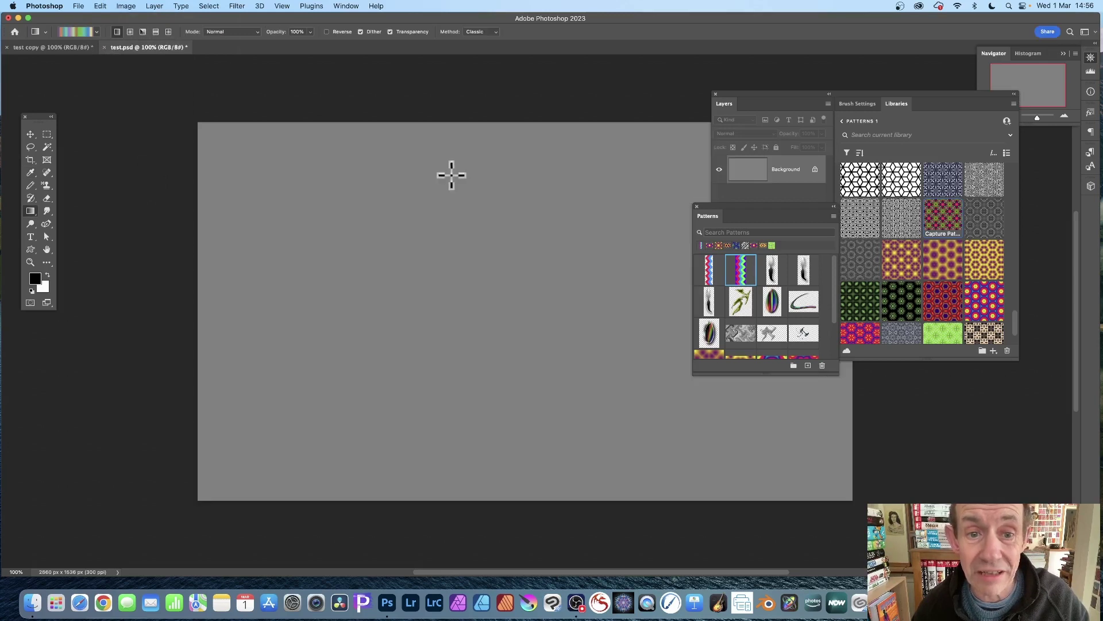
pyautogui.click(239, 6)
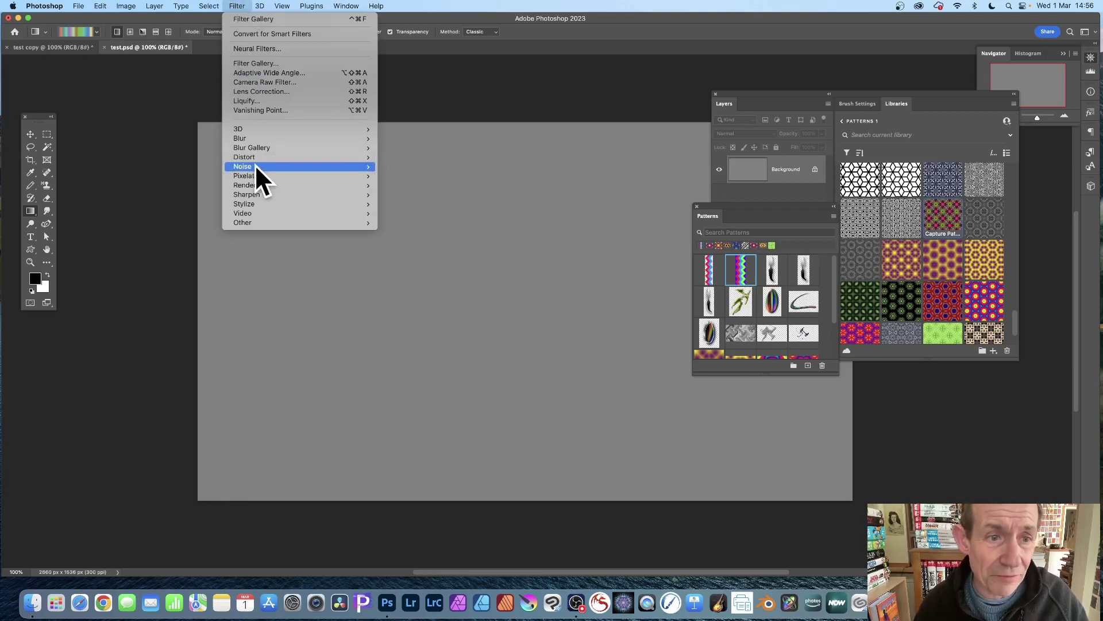
pyautogui.moveTo(261, 167)
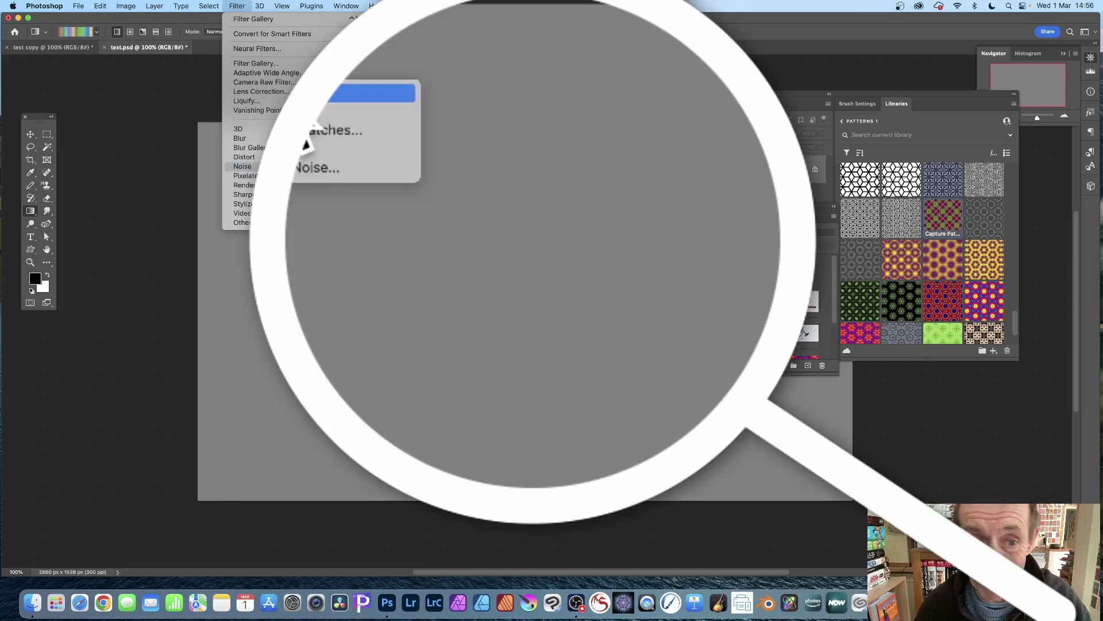
pyautogui.click(379, 168)
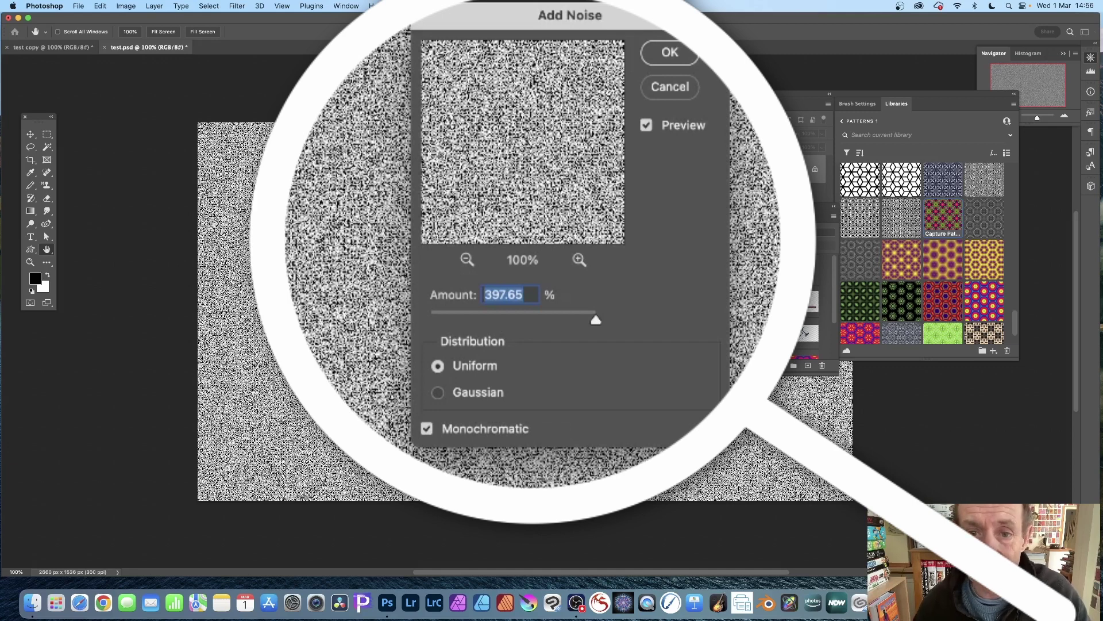
pyautogui.click(670, 53)
pyautogui.press('g')
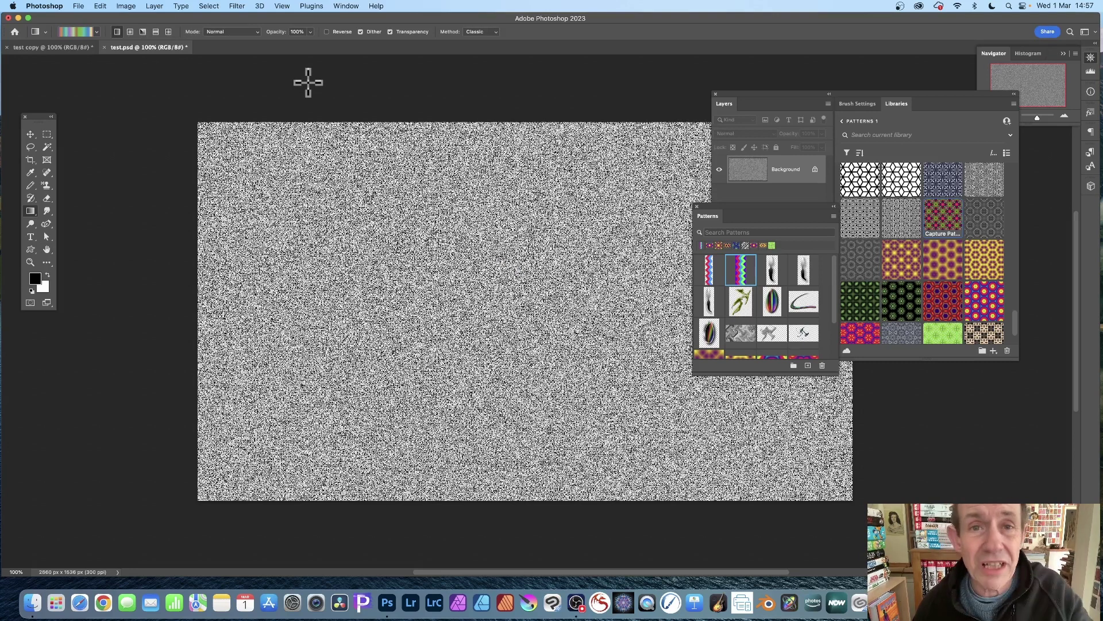
# Apply the Stained Glass filter with cell size 8, border 4 and light intensity 0
pyautogui.click(236, 6)
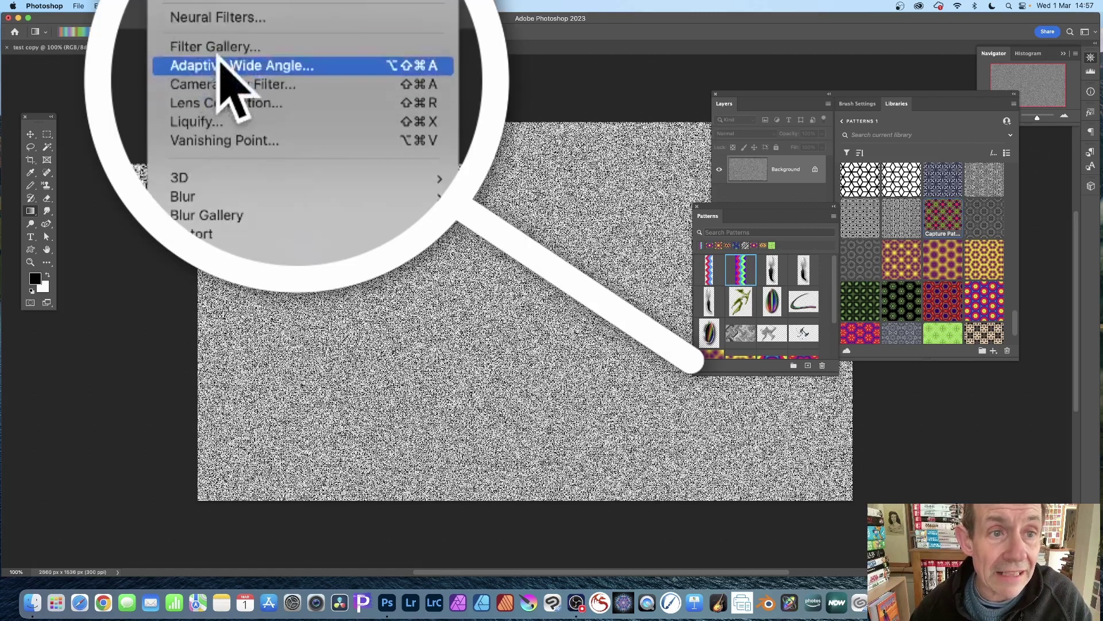
pyautogui.click(222, 47)
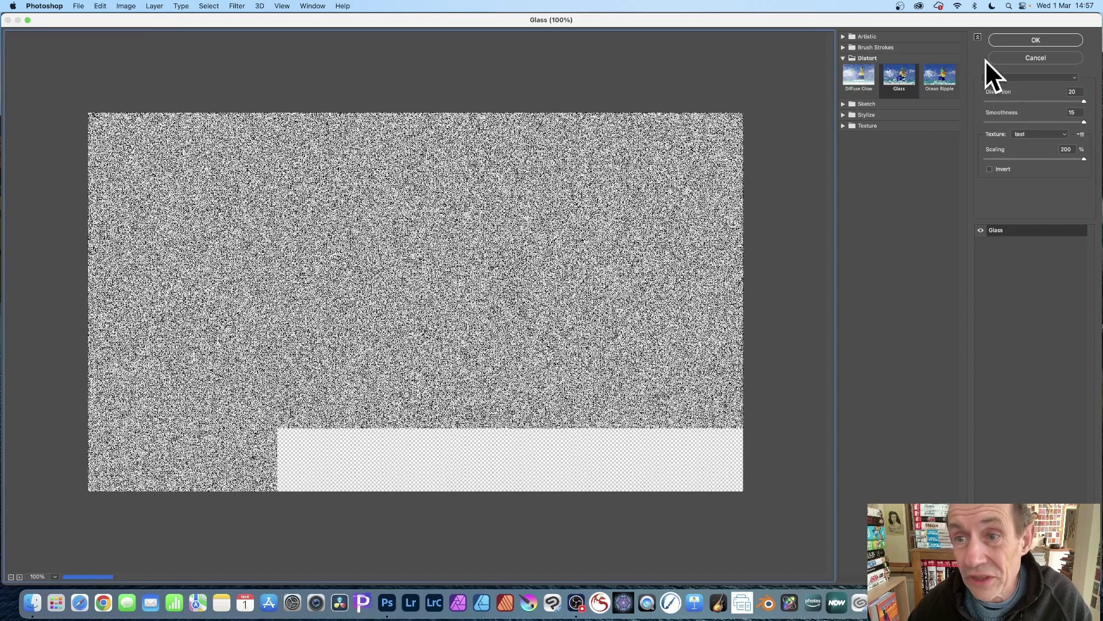
pyautogui.click(844, 126)
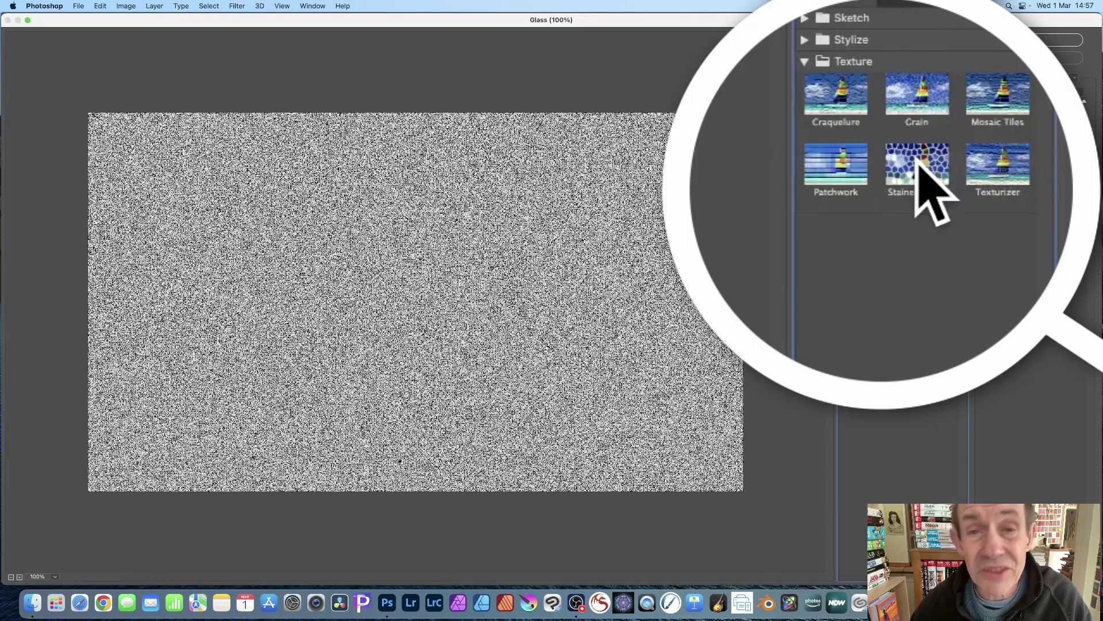
pyautogui.click(899, 176)
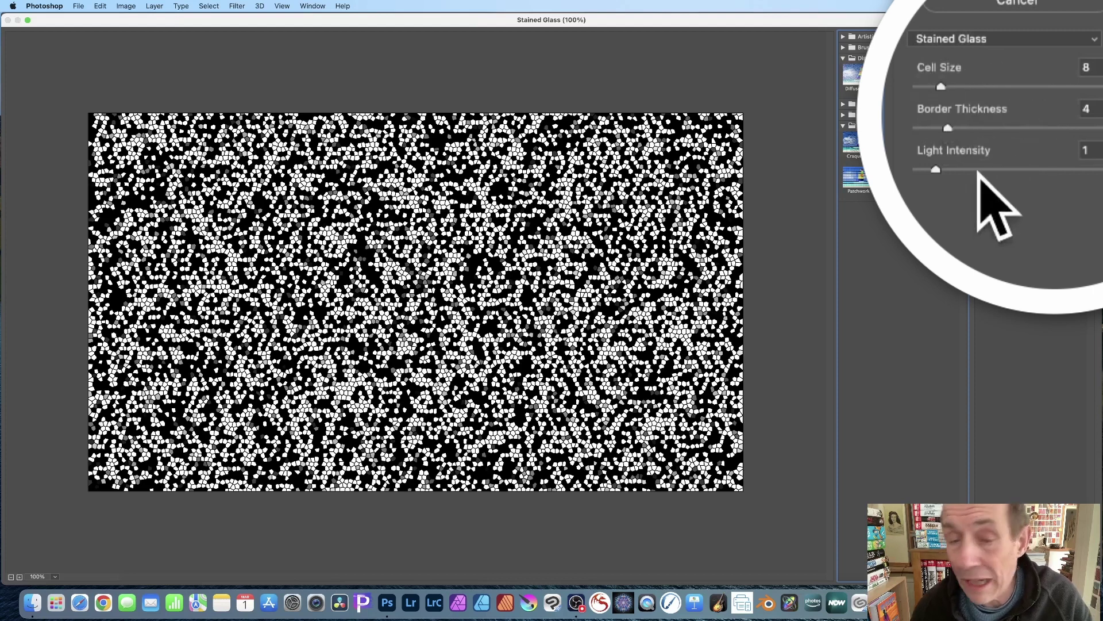
pyautogui.moveTo(979, 171); pyautogui.dragTo(948, 171)
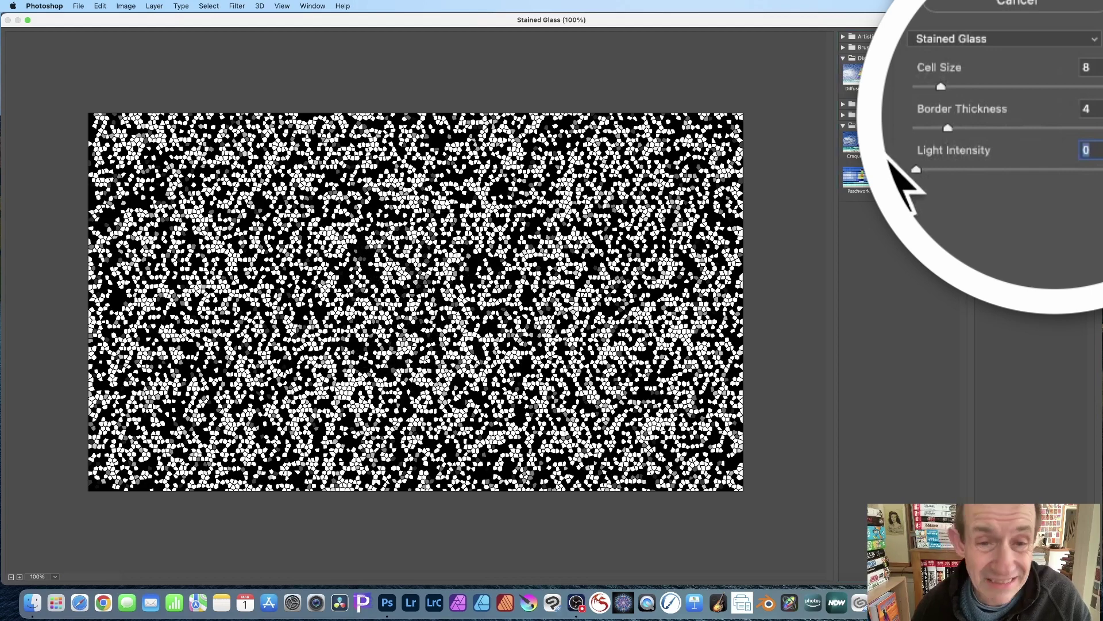
pyautogui.click(1029, 41)
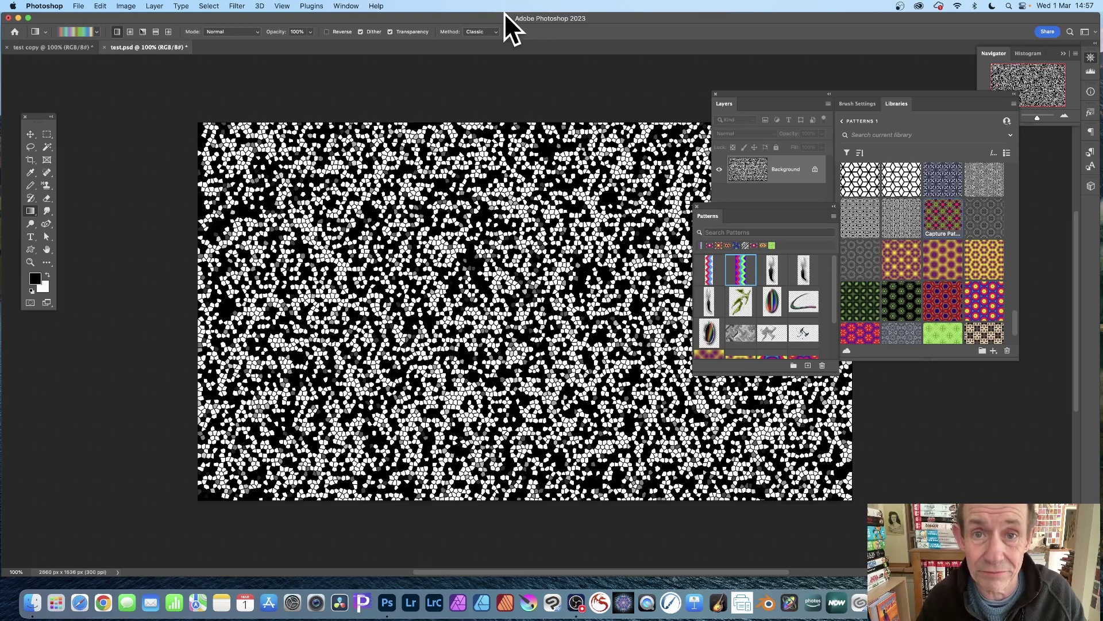
# Save the document as test.psd, replacing the existing file
pyautogui.click(77, 7)
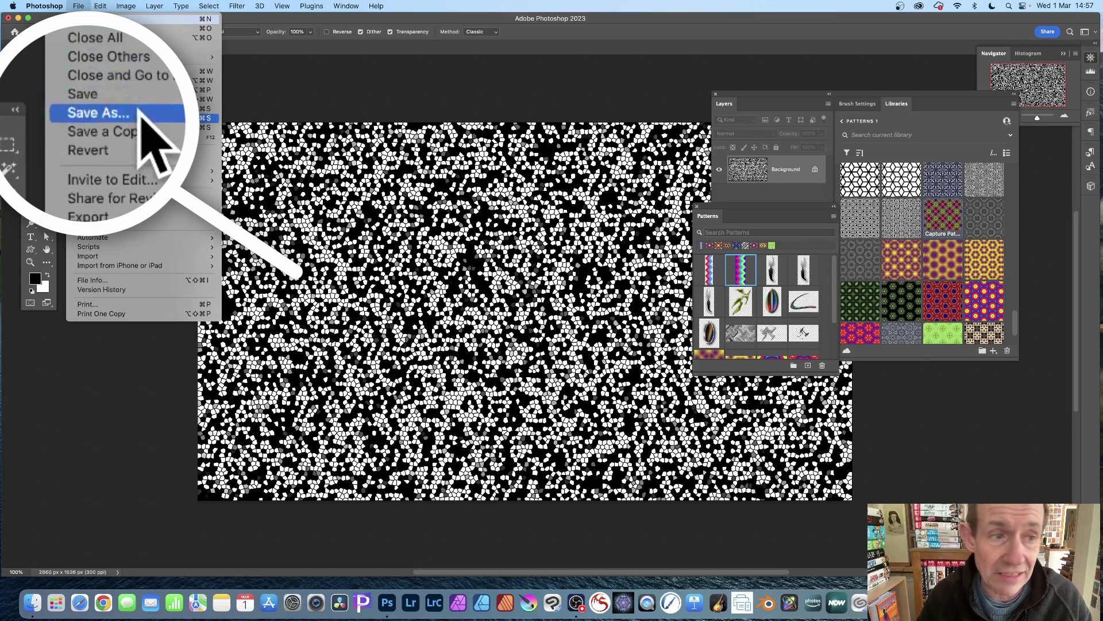
pyautogui.click(113, 117)
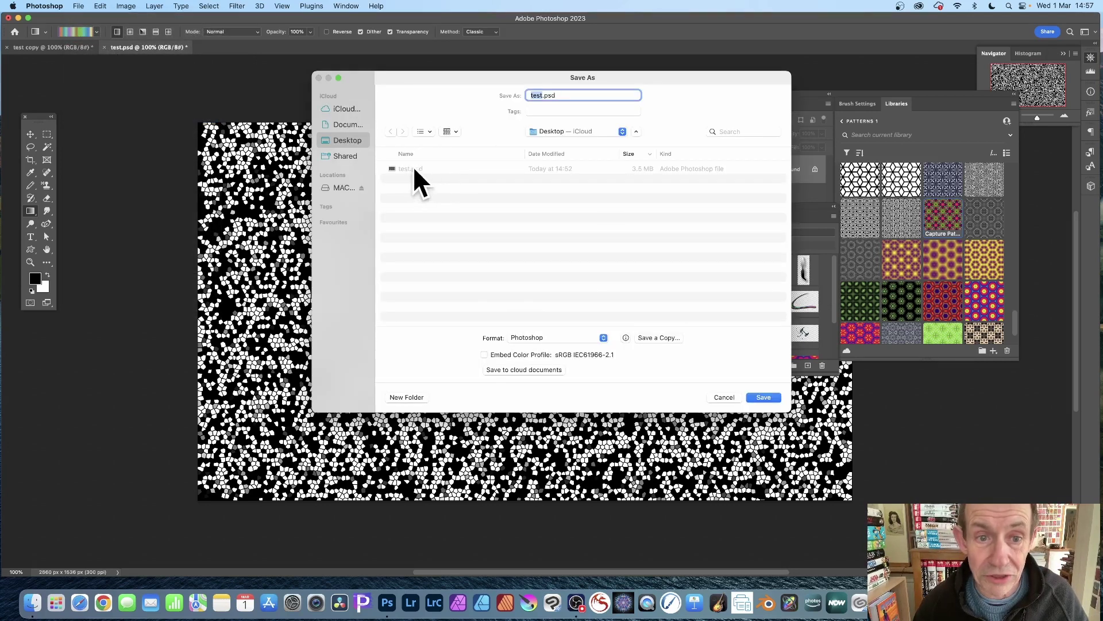
pyautogui.click(770, 396)
pyautogui.click(586, 283)
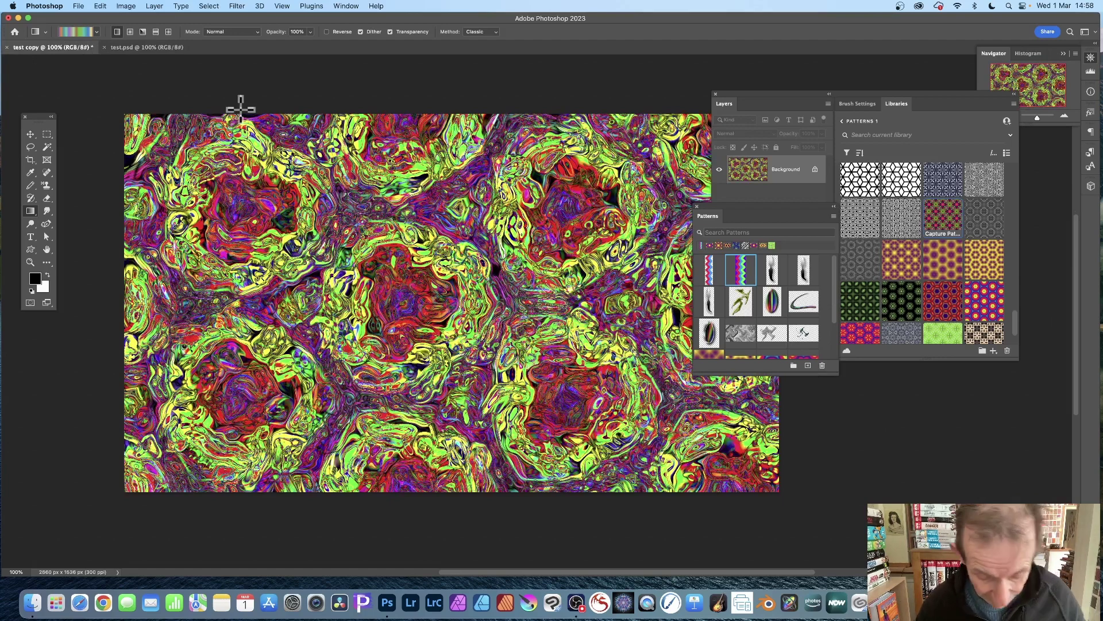
# Step back through the test copy's history to the smoother swirled-ring version
pyautogui.press('super+z')
pyautogui.press('super+z')
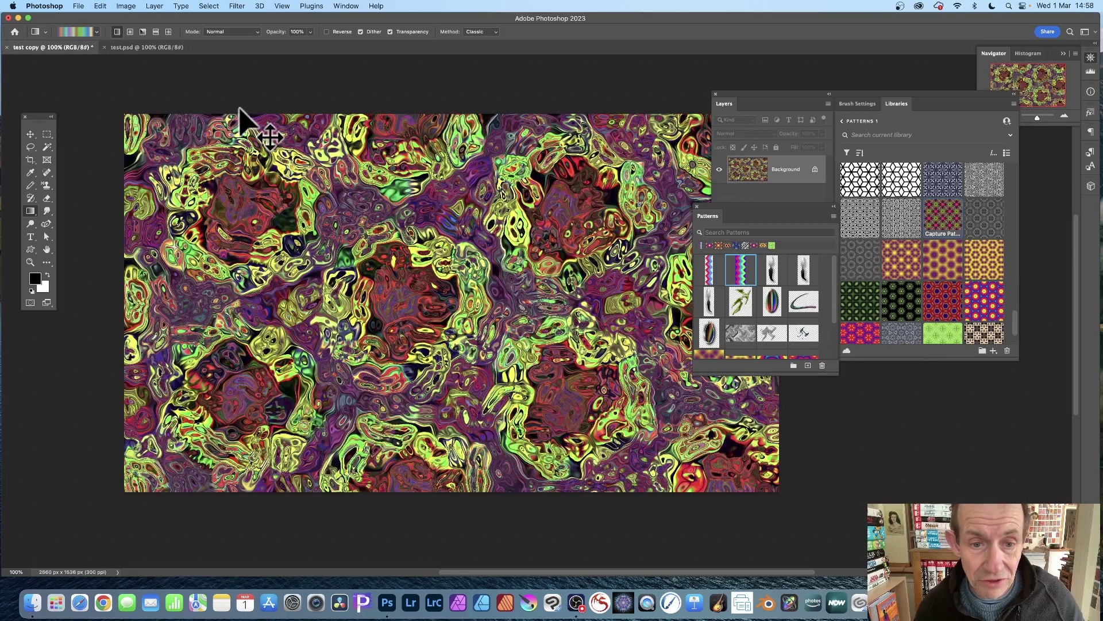
pyautogui.press('super+z')
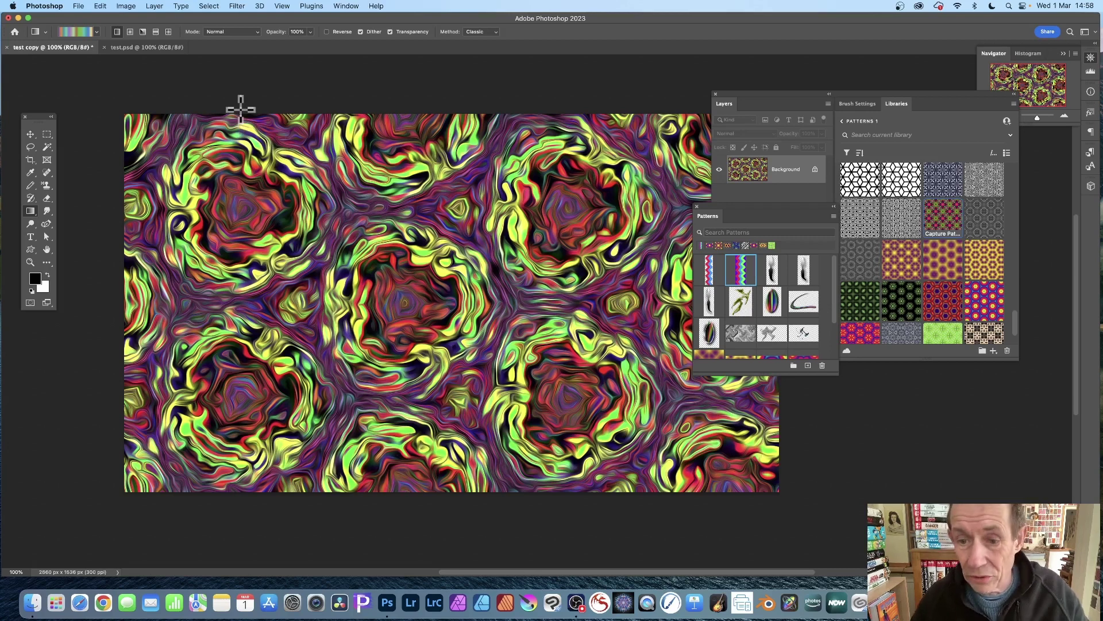
pyautogui.scroll(-3, 799, 307)
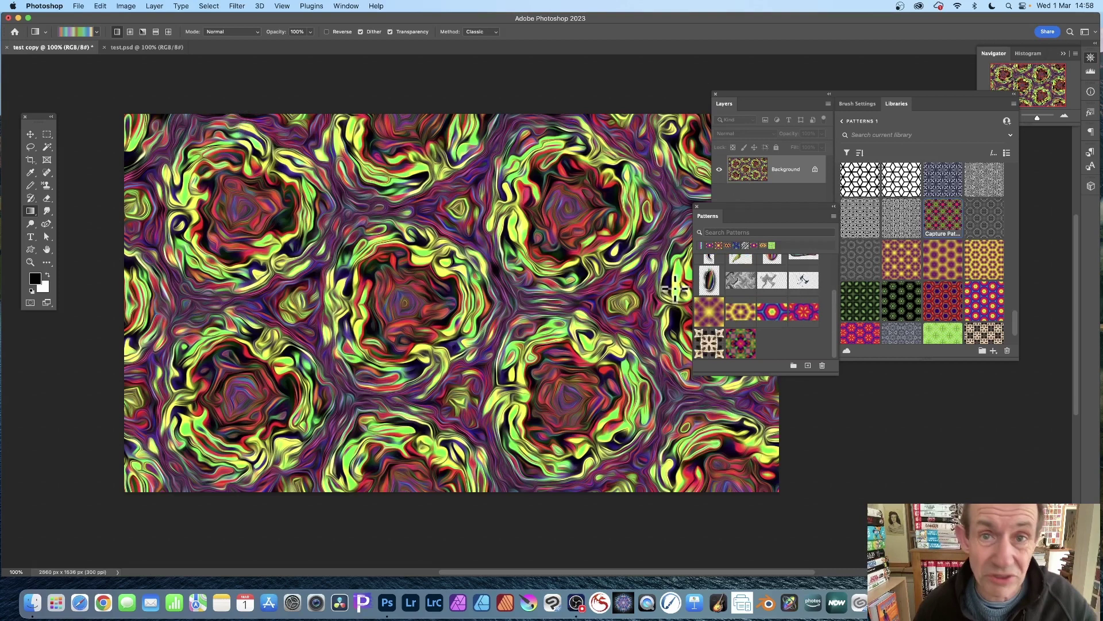
# Add a Pattern Fill layer of the rainbow hexagon pattern over the test copy canvas
pyautogui.click(774, 314)
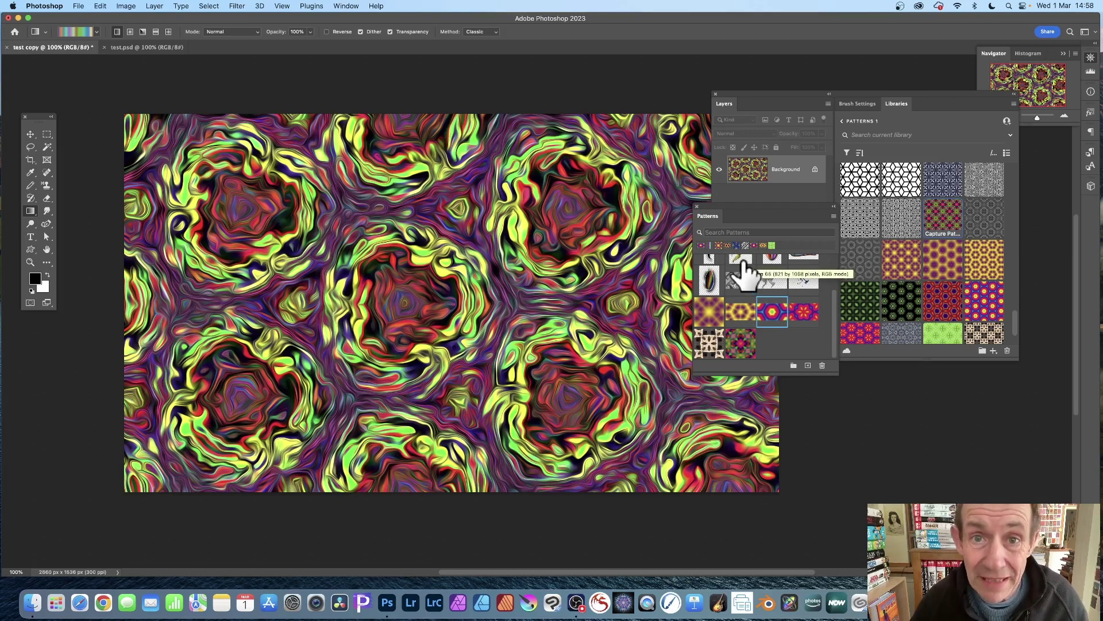
pyautogui.moveTo(766, 312); pyautogui.dragTo(466, 282)
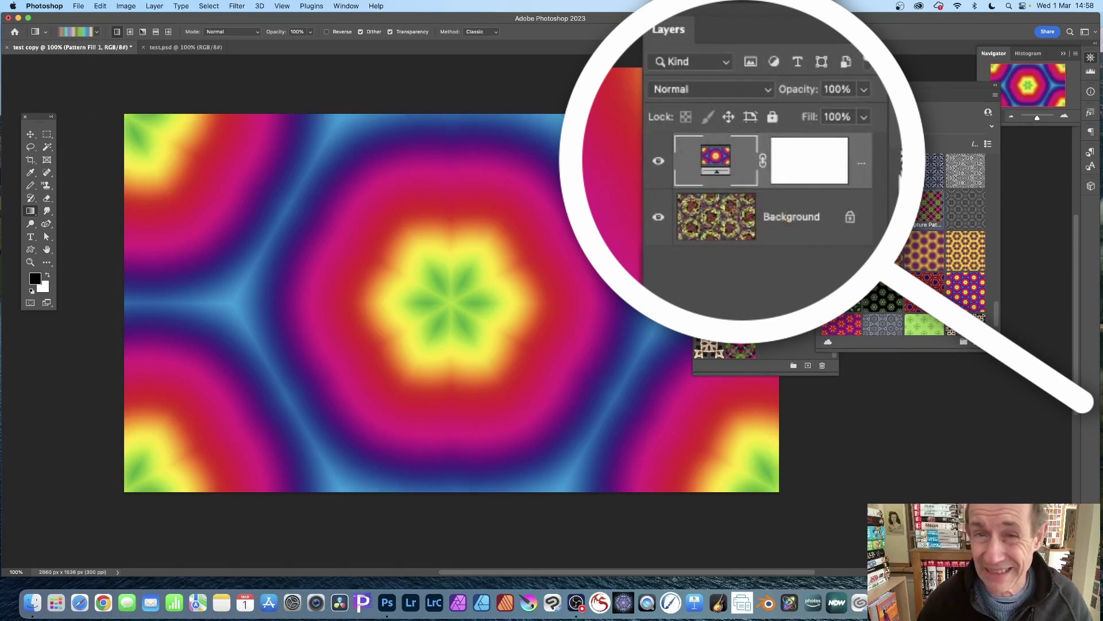
pyautogui.doubleClick(721, 148)
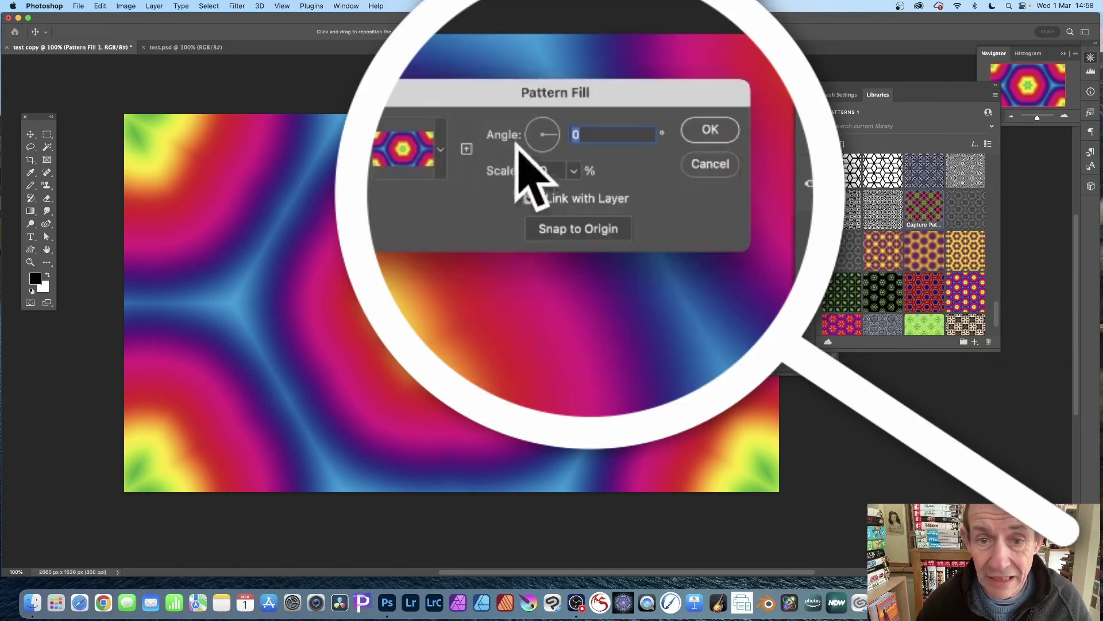
pyautogui.click(552, 171)
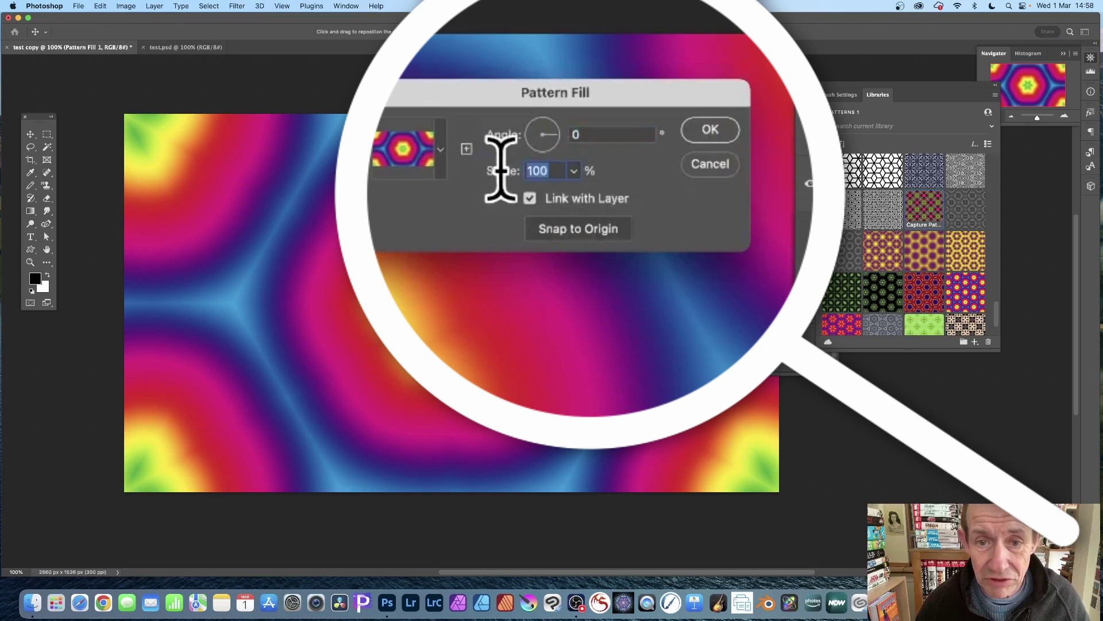
pyautogui.write('25')
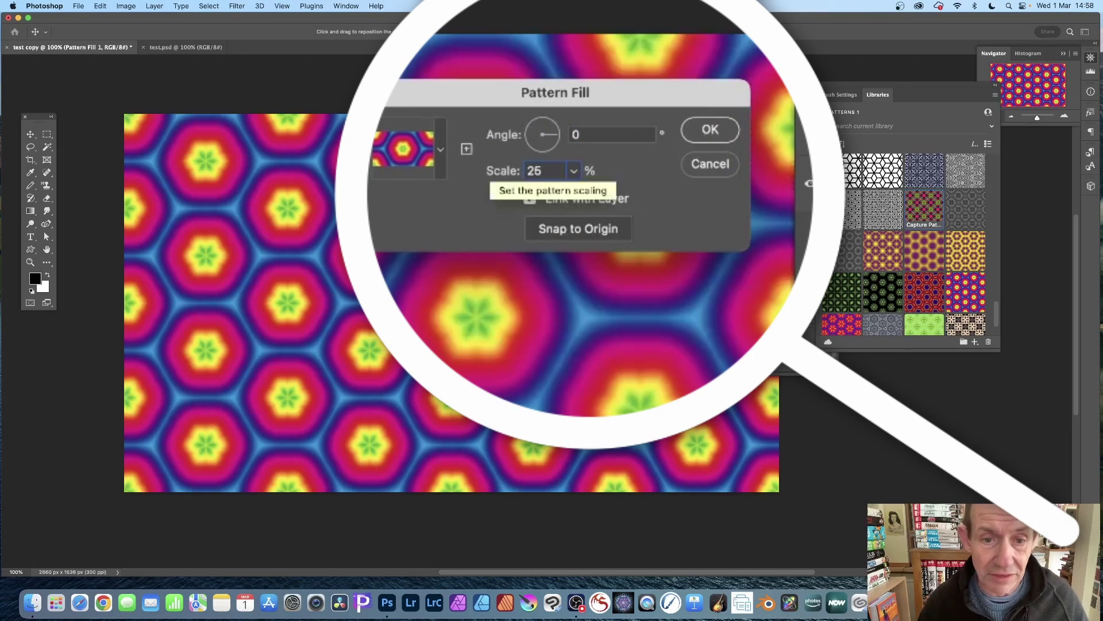
pyautogui.click(711, 133)
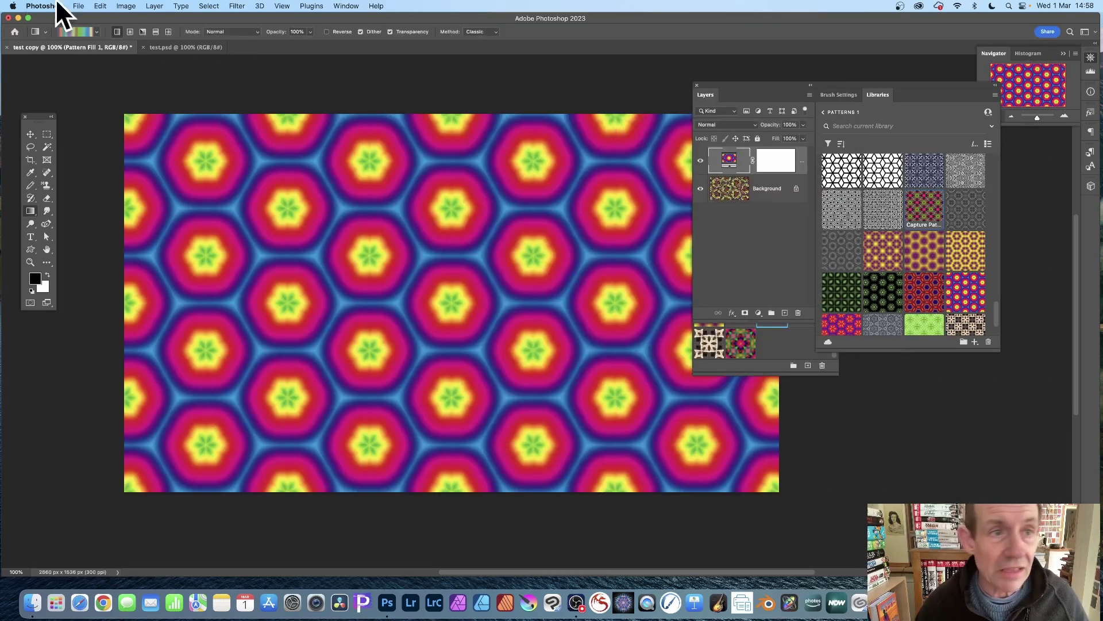
pyautogui.click(153, 6)
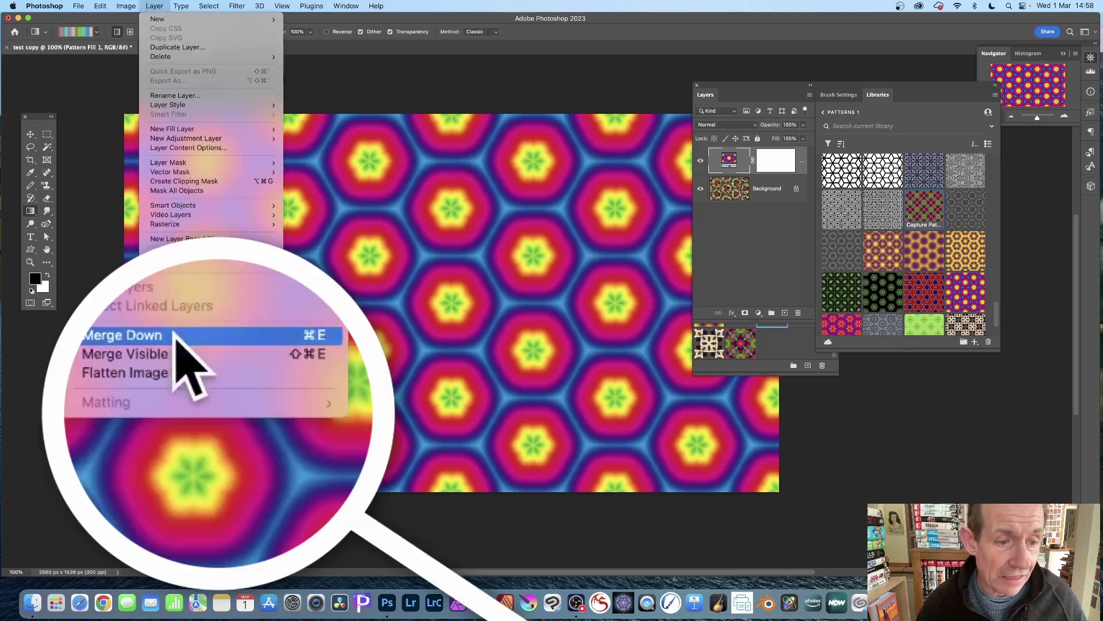
pyautogui.click(173, 396)
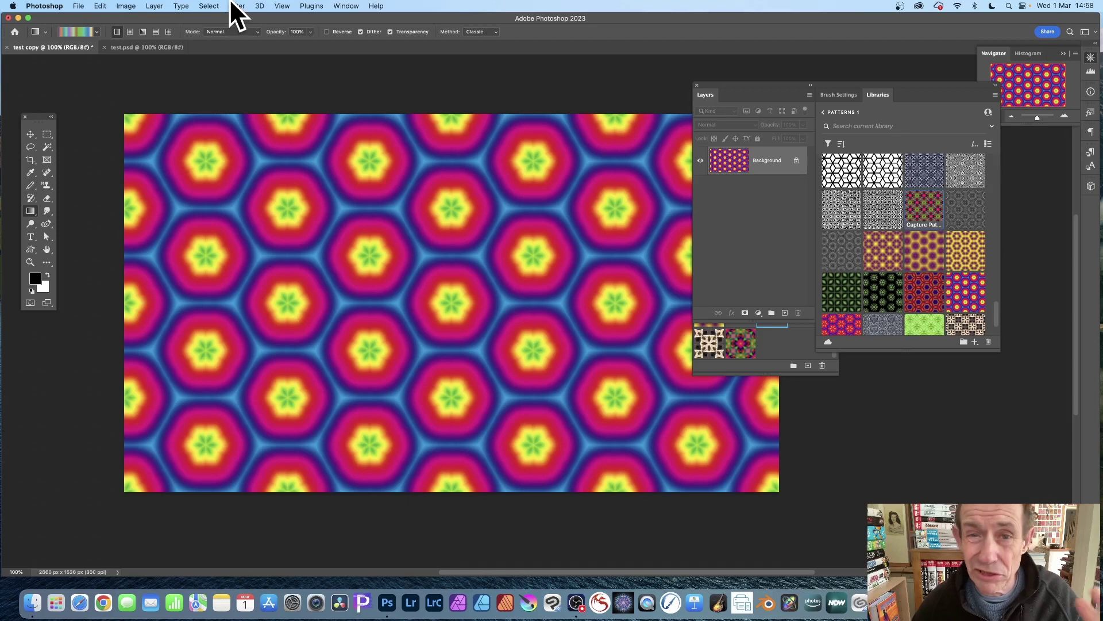
pyautogui.click(234, 5)
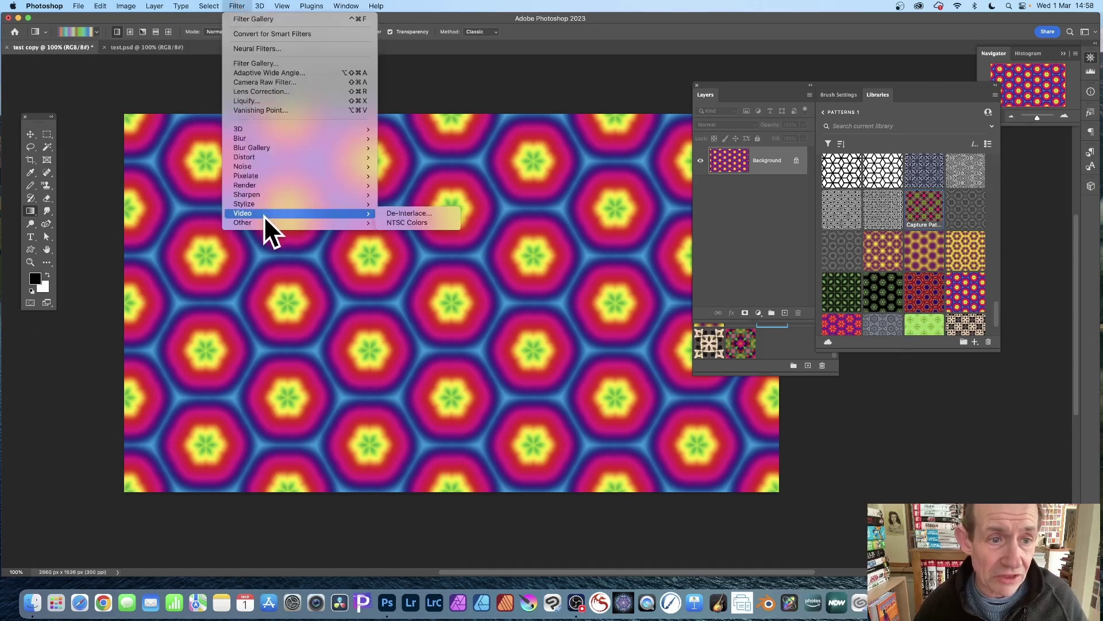
pyautogui.moveTo(274, 203)
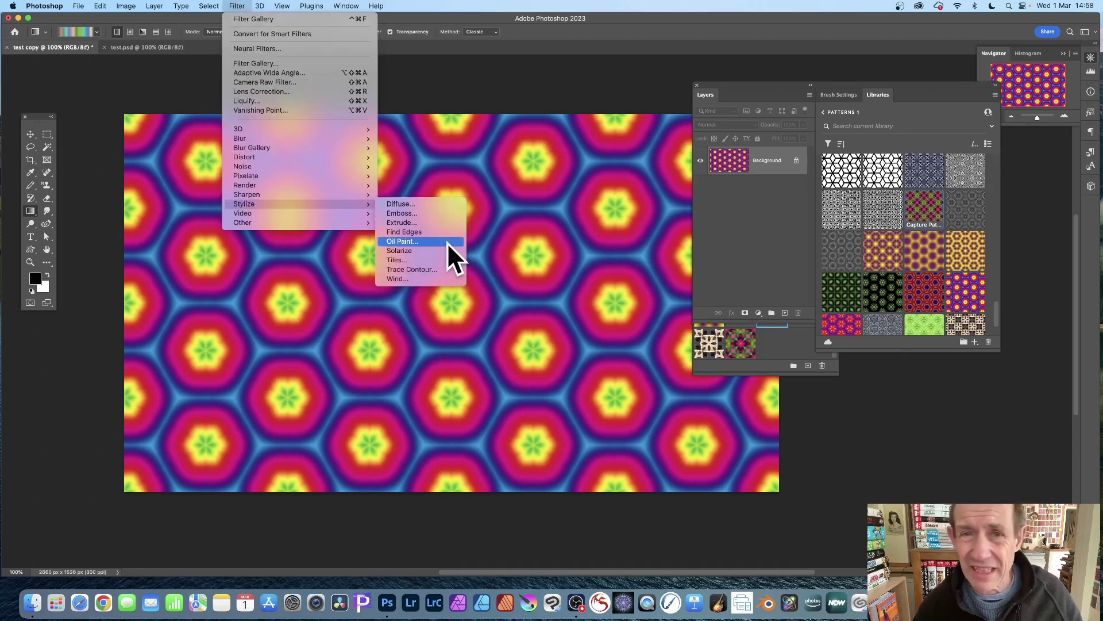
# Apply the Glass distortion to the hexagon pattern with test.psd loaded as its texture
pyautogui.click(586, 233)
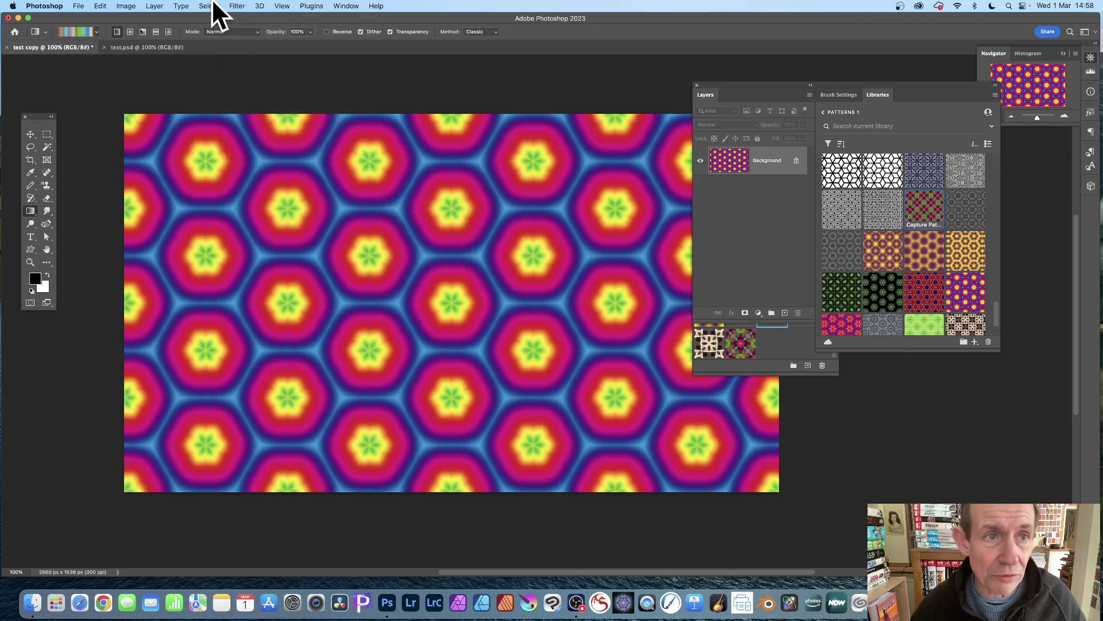
pyautogui.click(237, 6)
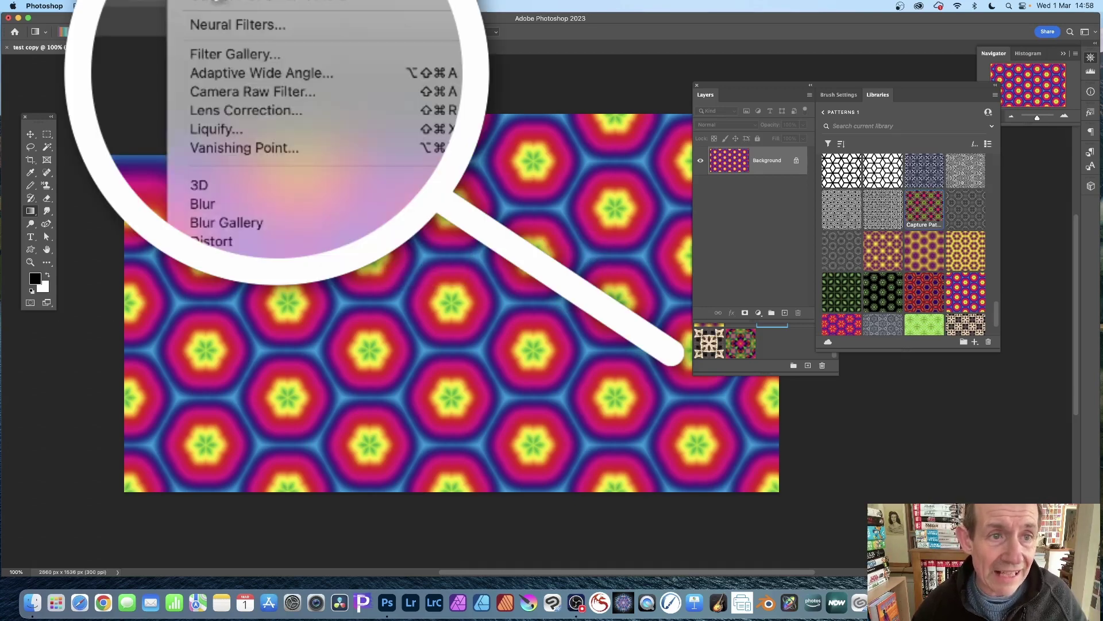
pyautogui.click(261, 66)
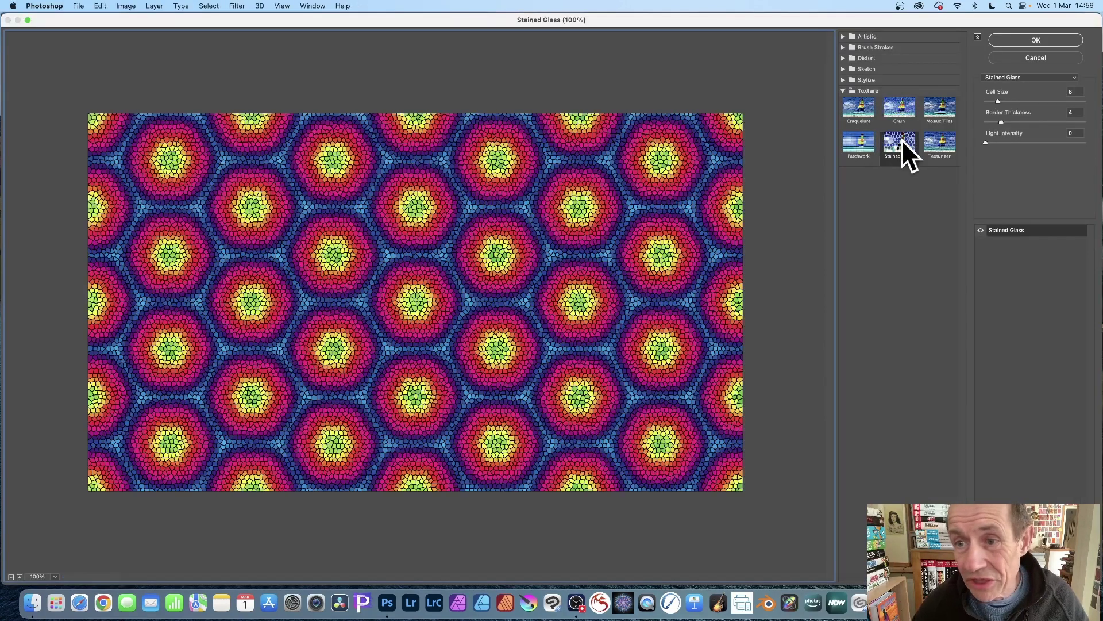
pyautogui.click(847, 58)
pyautogui.click(898, 73)
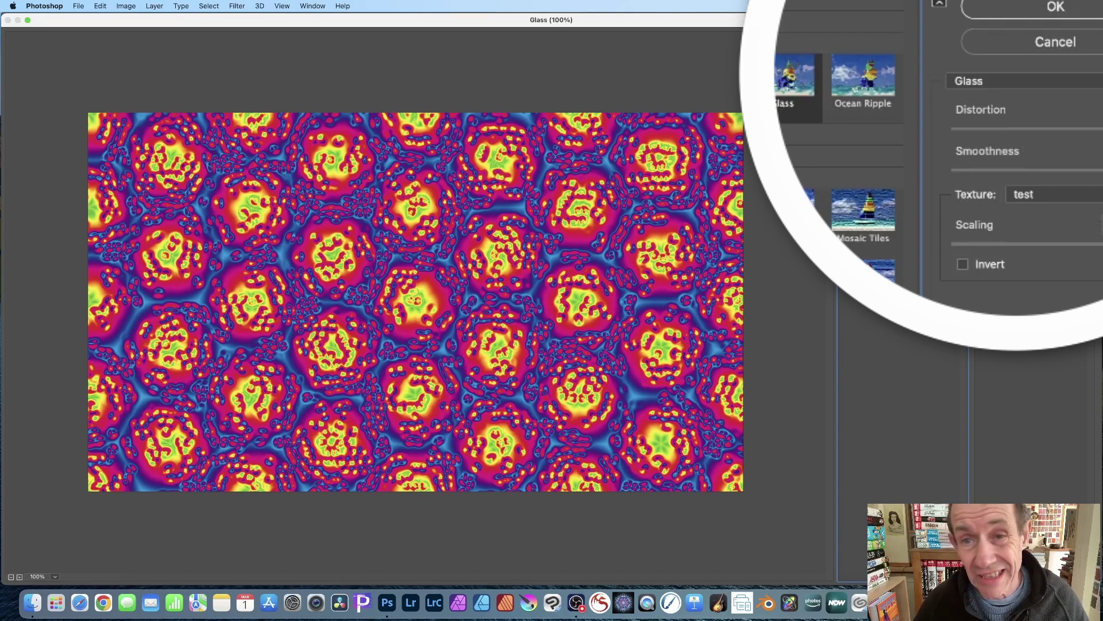
pyautogui.click(1097, 194)
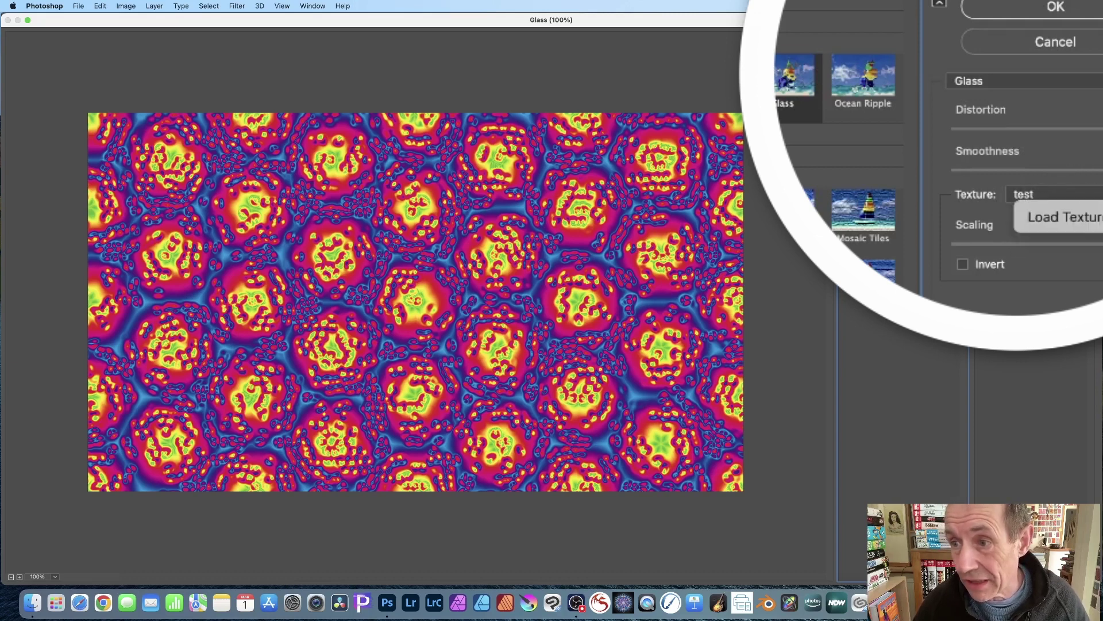
pyautogui.click(1086, 230)
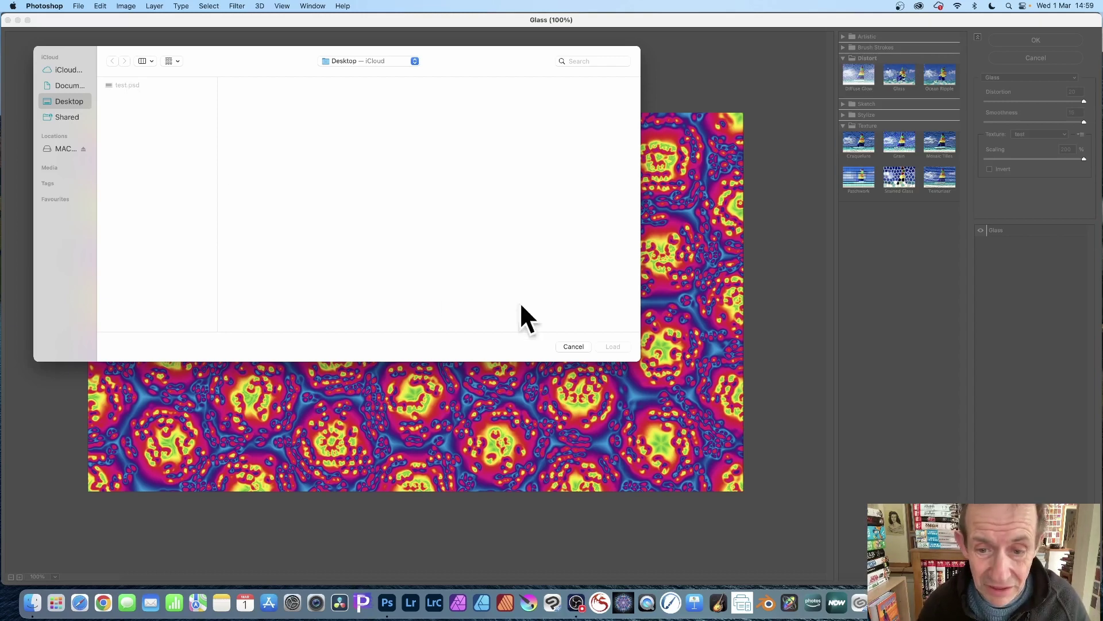
pyautogui.click(573, 342)
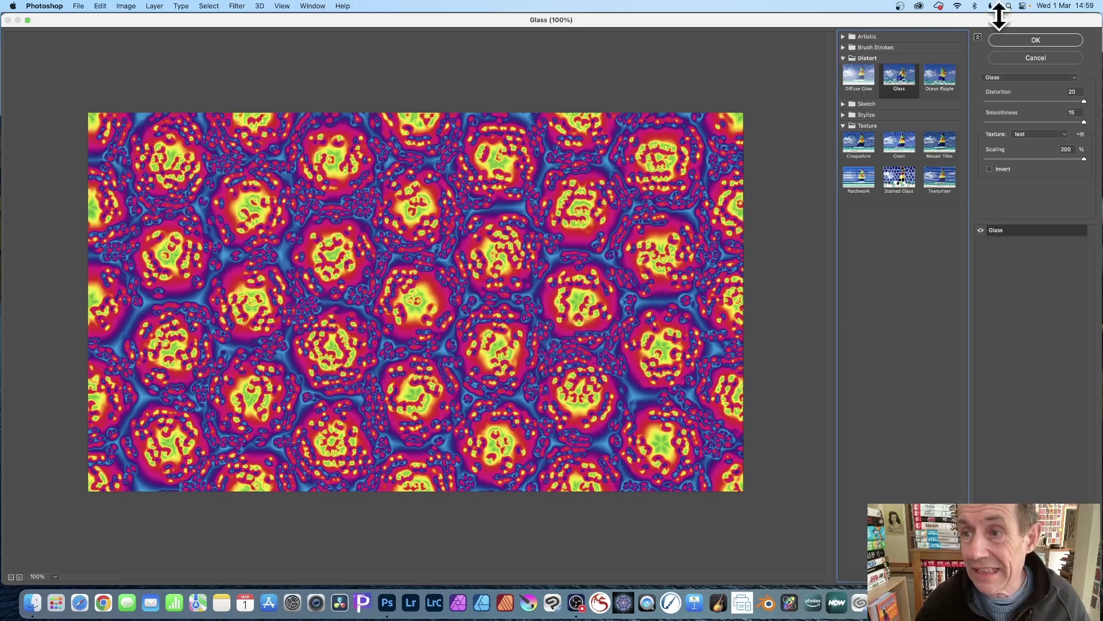
pyautogui.click(1022, 39)
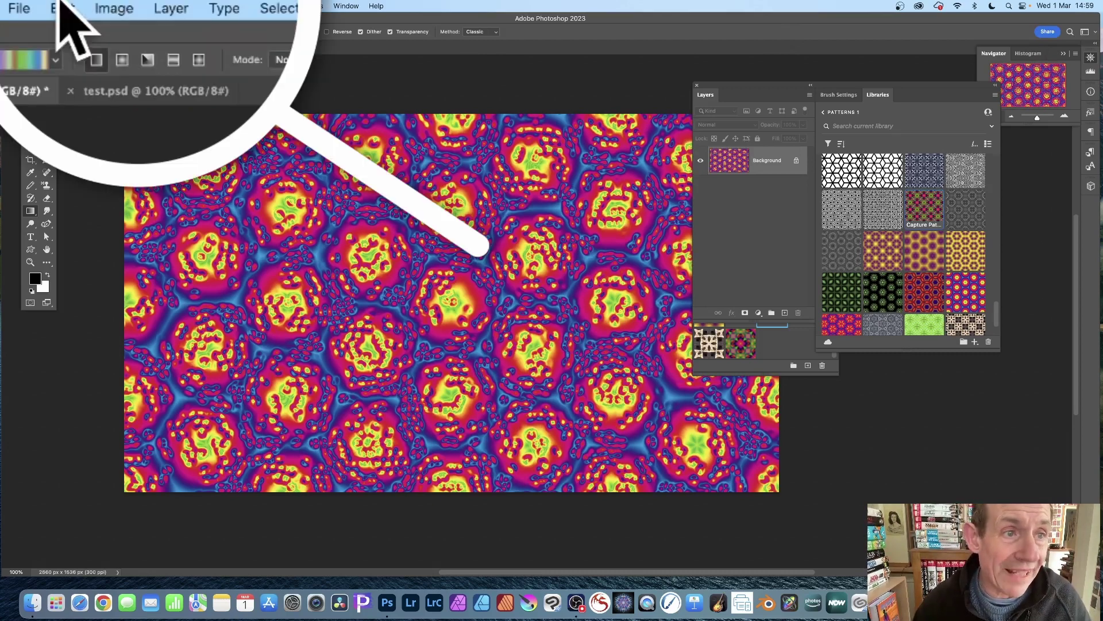
# Fade the Filter Gallery effect in Difference mode at 100% opacity
pyautogui.click(101, 6)
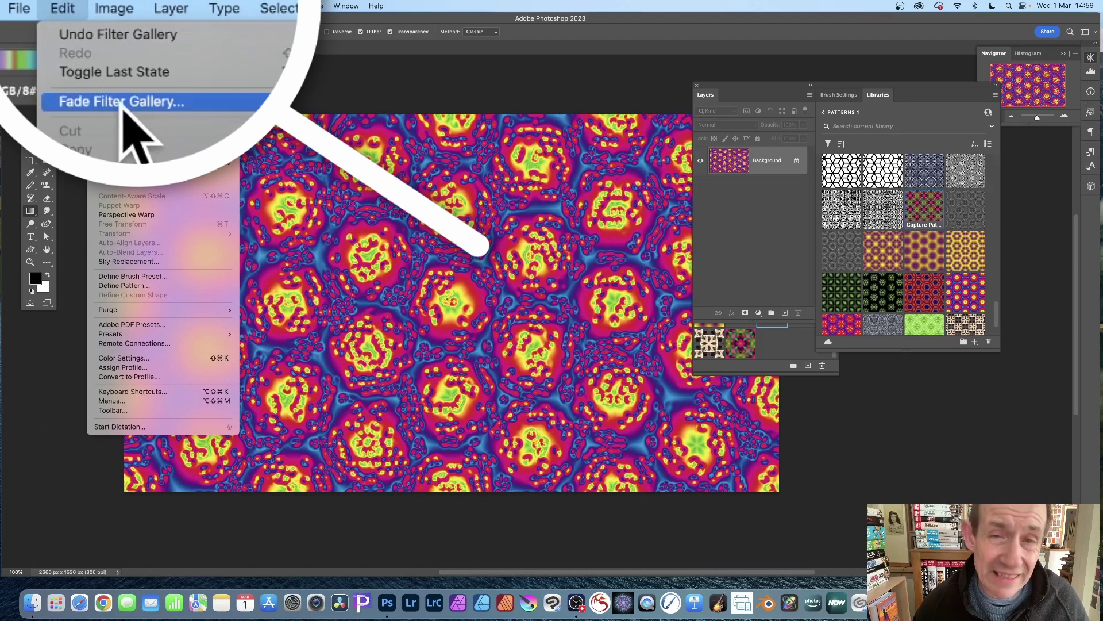
pyautogui.click(139, 54)
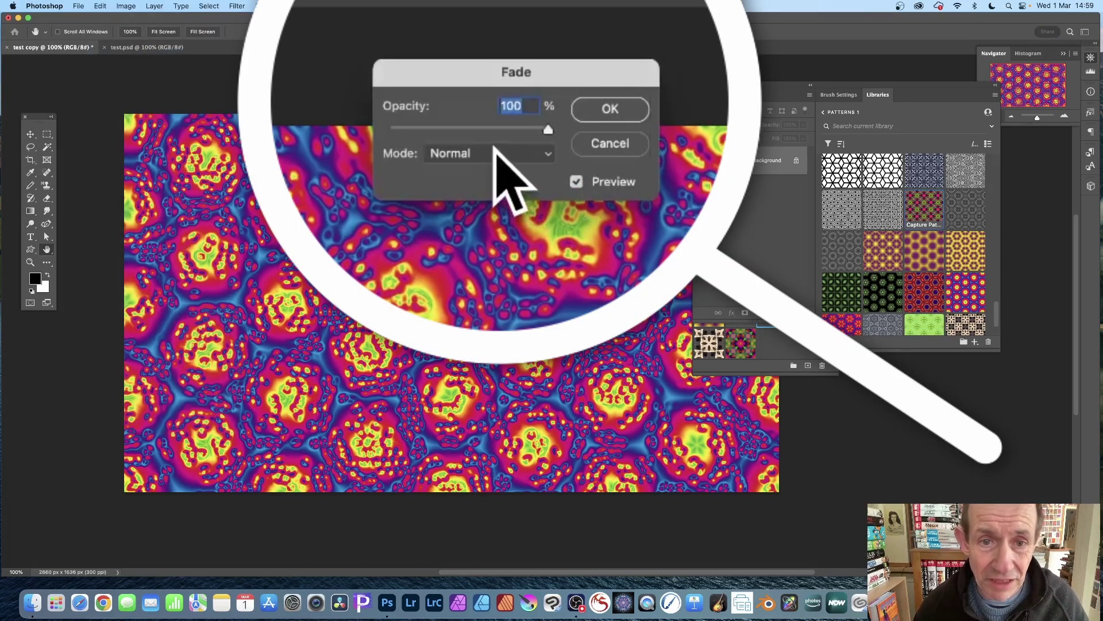
pyautogui.click(492, 126)
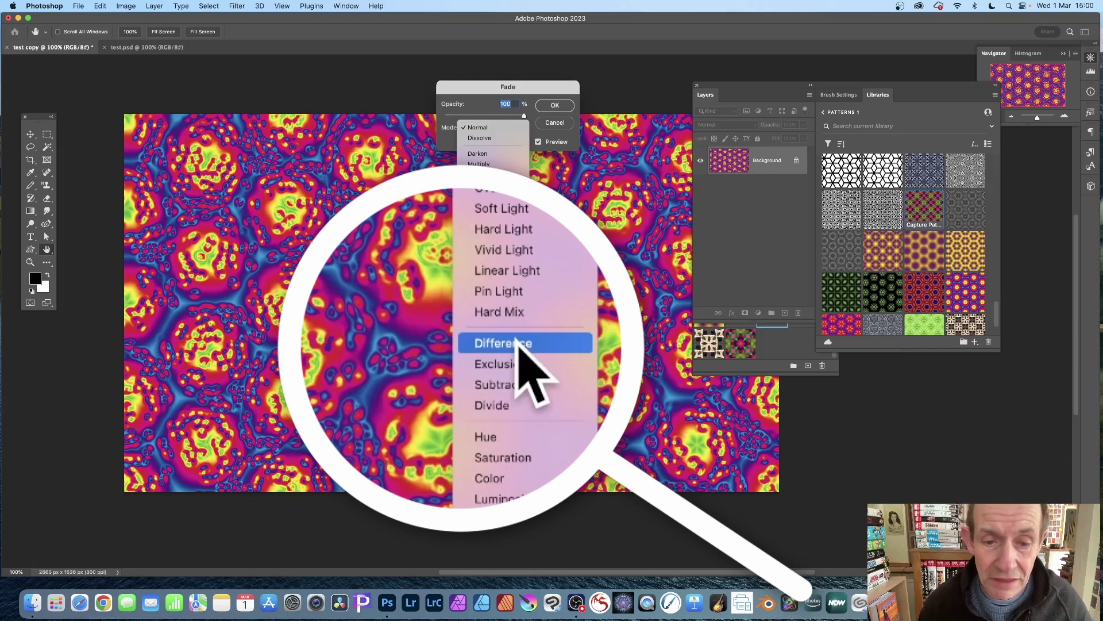
pyautogui.click(487, 345)
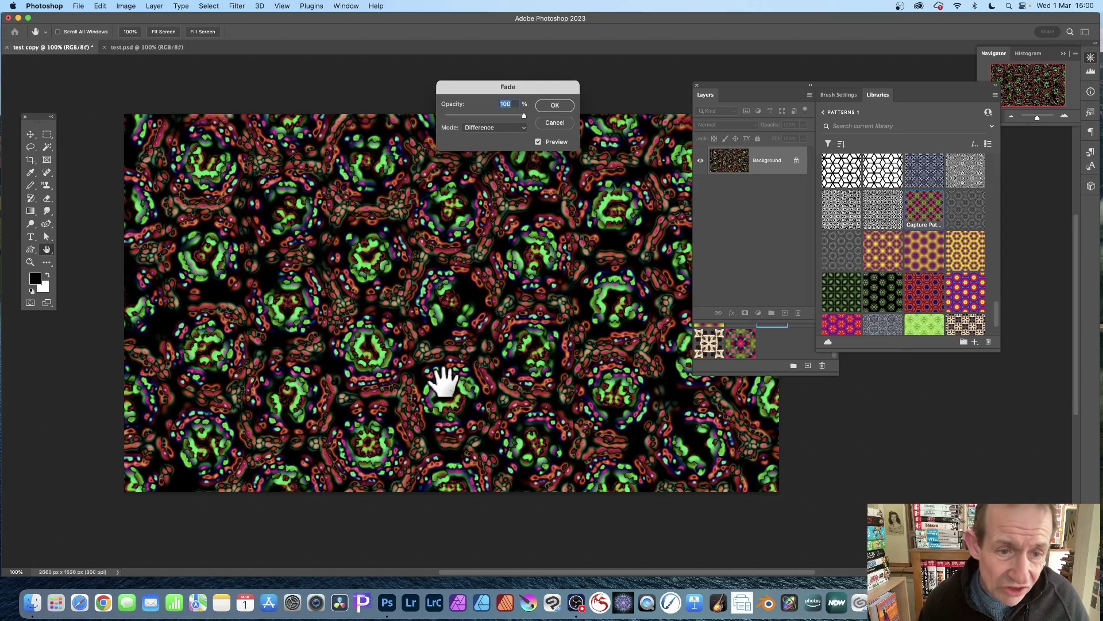
pyautogui.click(561, 100)
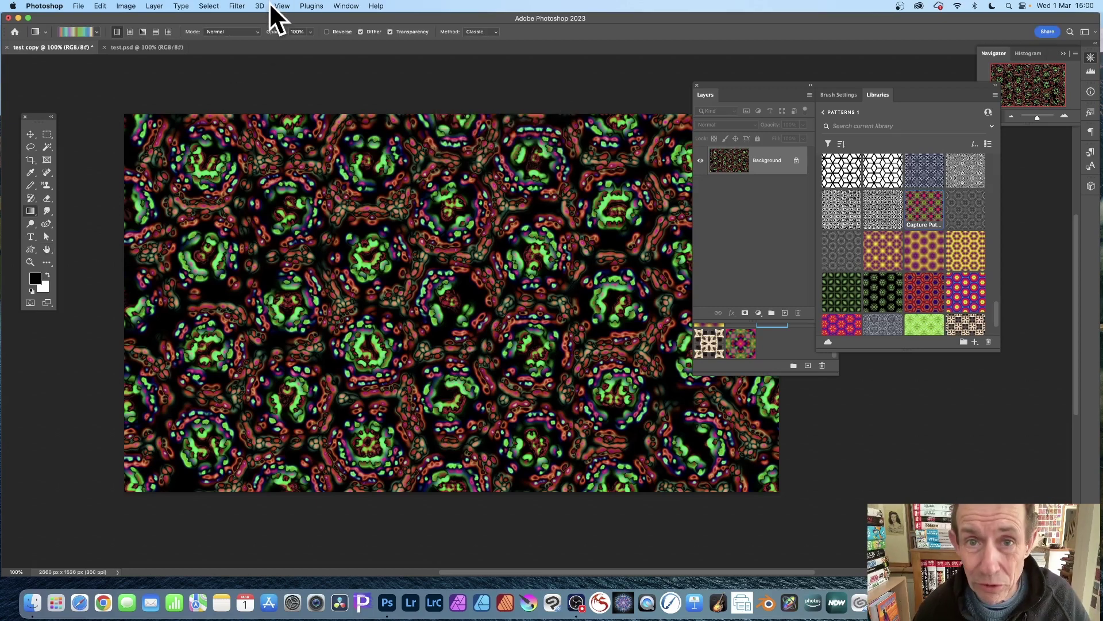
# Apply Oil Paint (Stylization 9.8, Cleanliness 9.8, Scale 6.0, Bristle Detail 10) twice
pyautogui.click(237, 4)
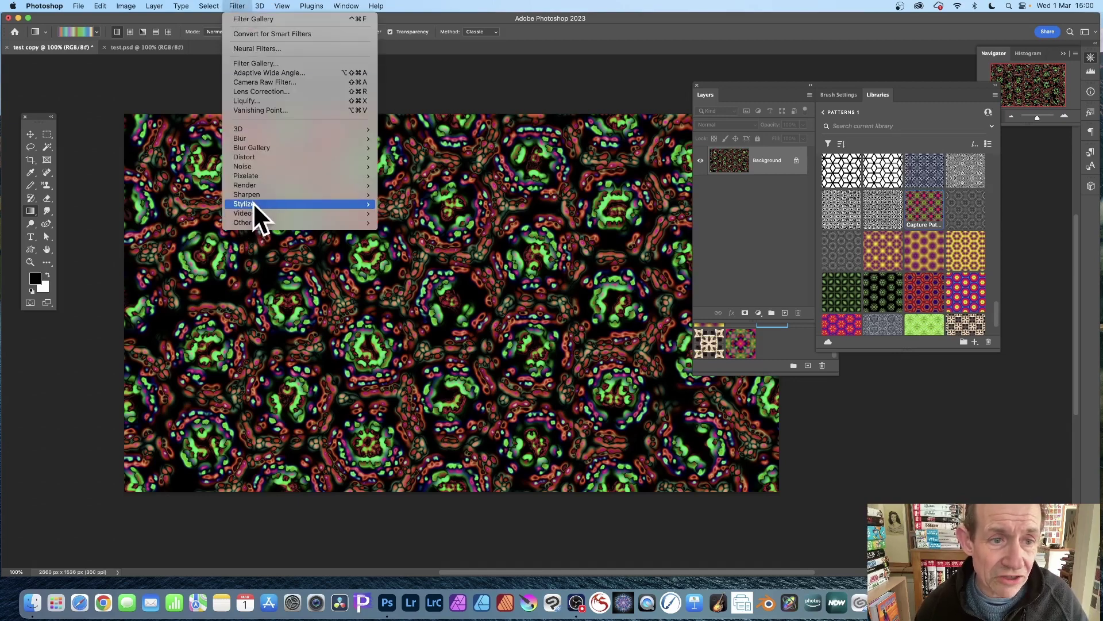
pyautogui.moveTo(253, 203)
pyautogui.click(436, 242)
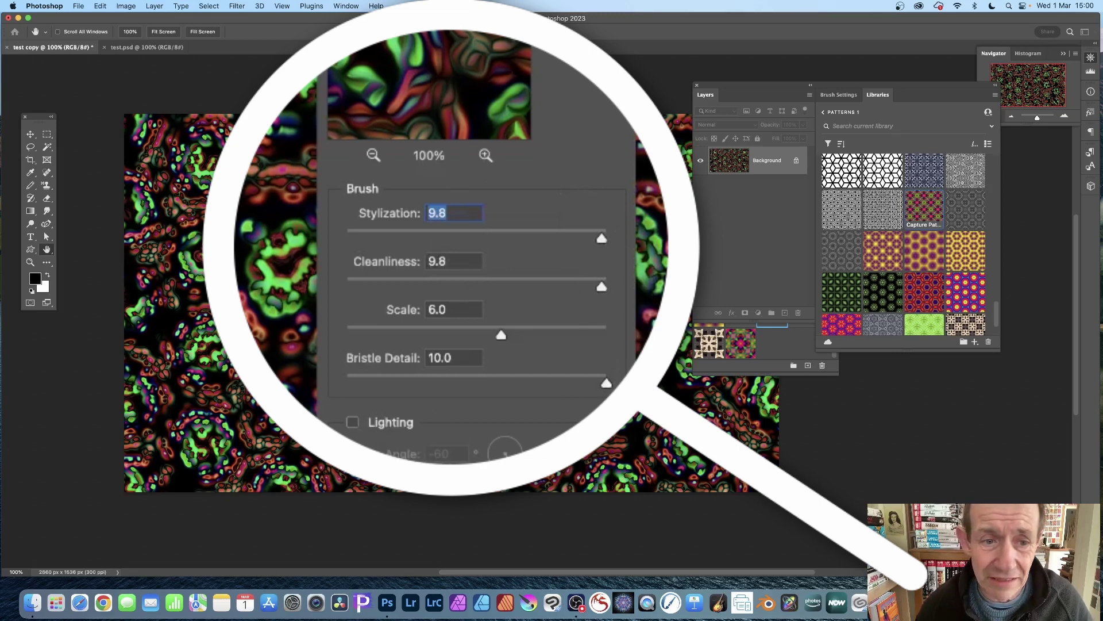
pyautogui.click(440, 49)
pyautogui.click(237, 5)
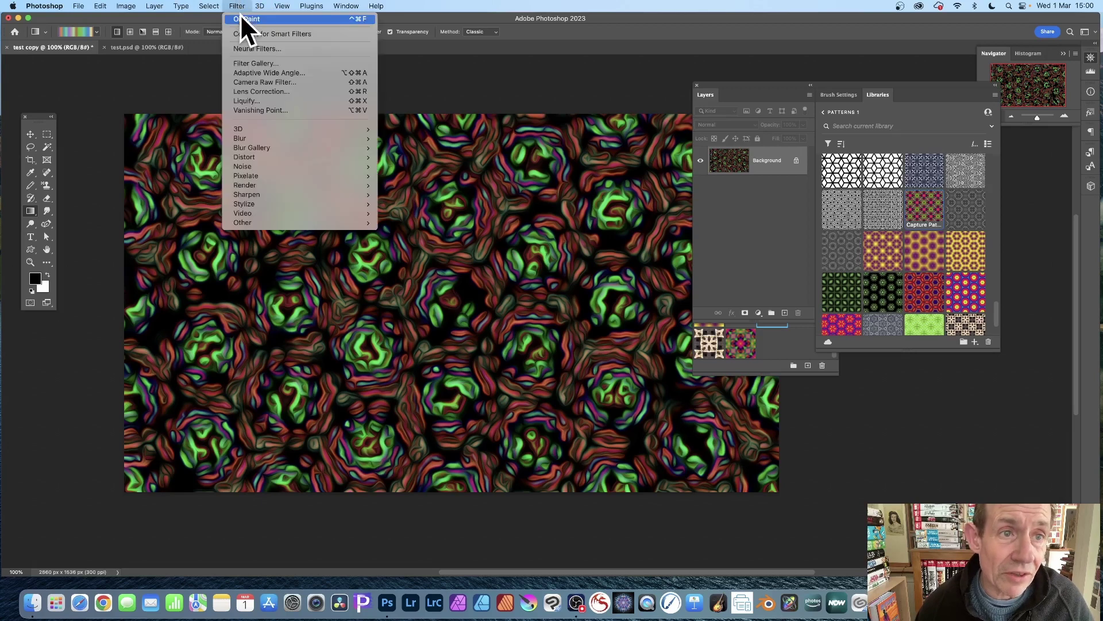
pyautogui.click(242, 18)
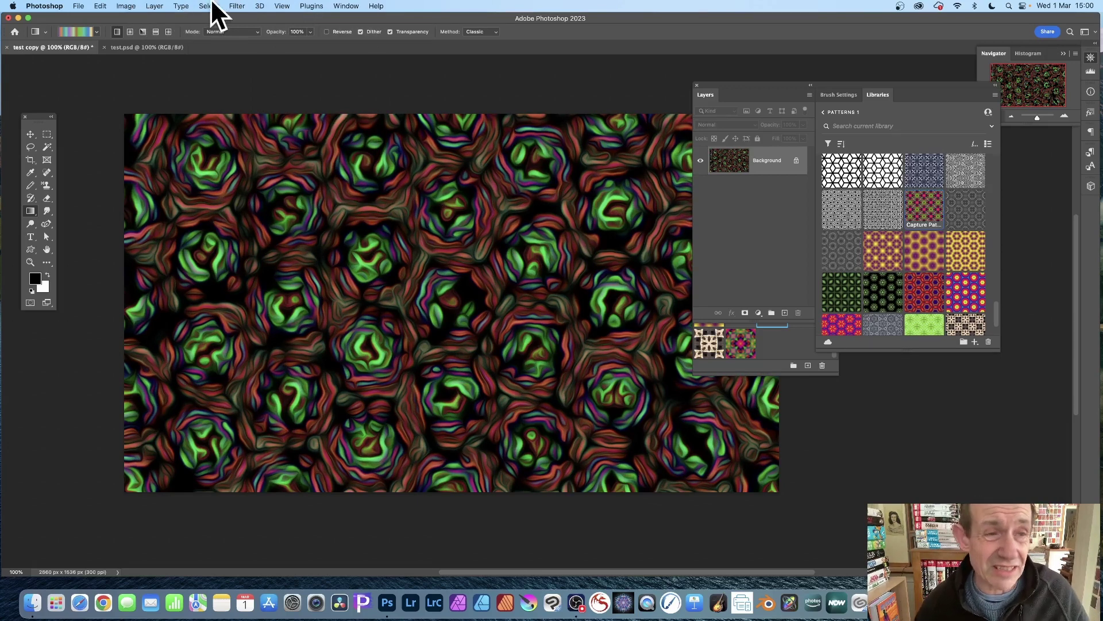
# Apply Auto Tone to the painted pattern
pyautogui.click(128, 6)
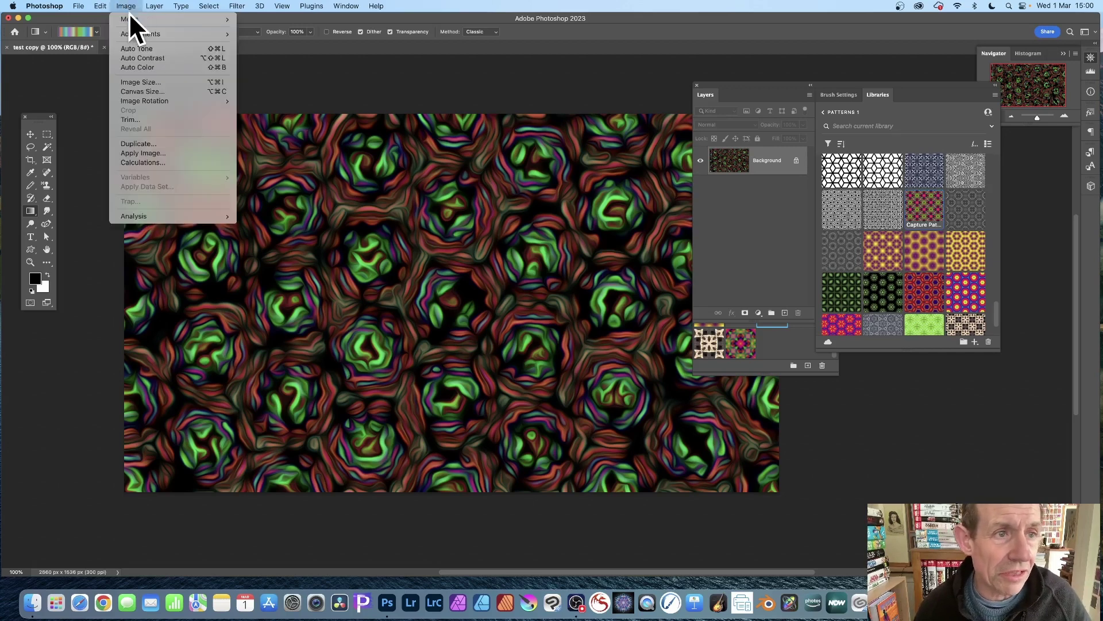
pyautogui.moveTo(132, 32)
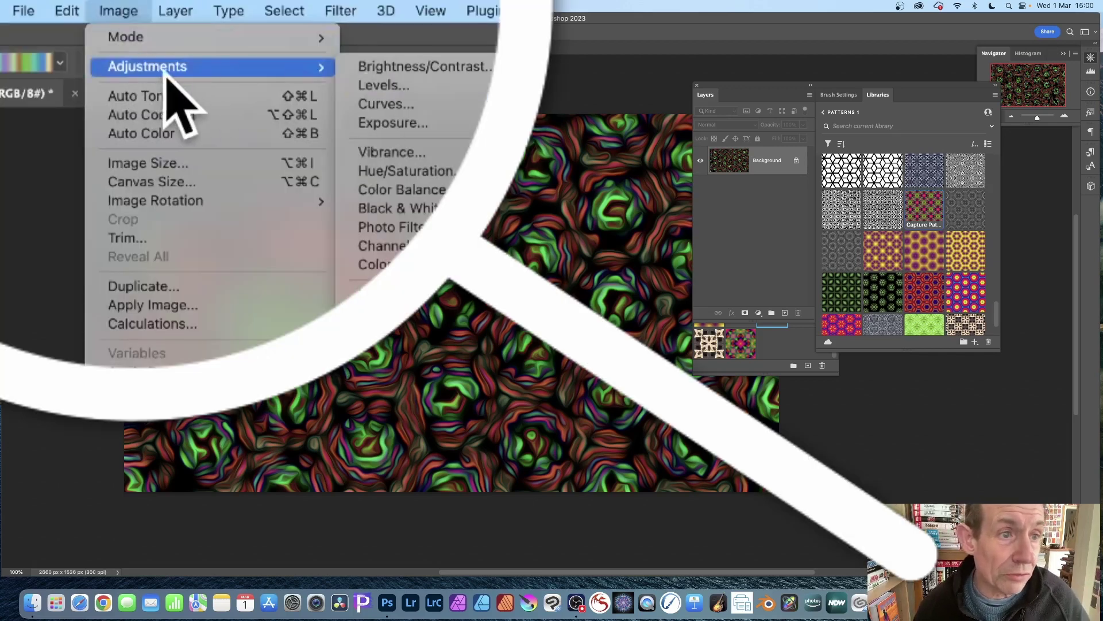
pyautogui.click(148, 96)
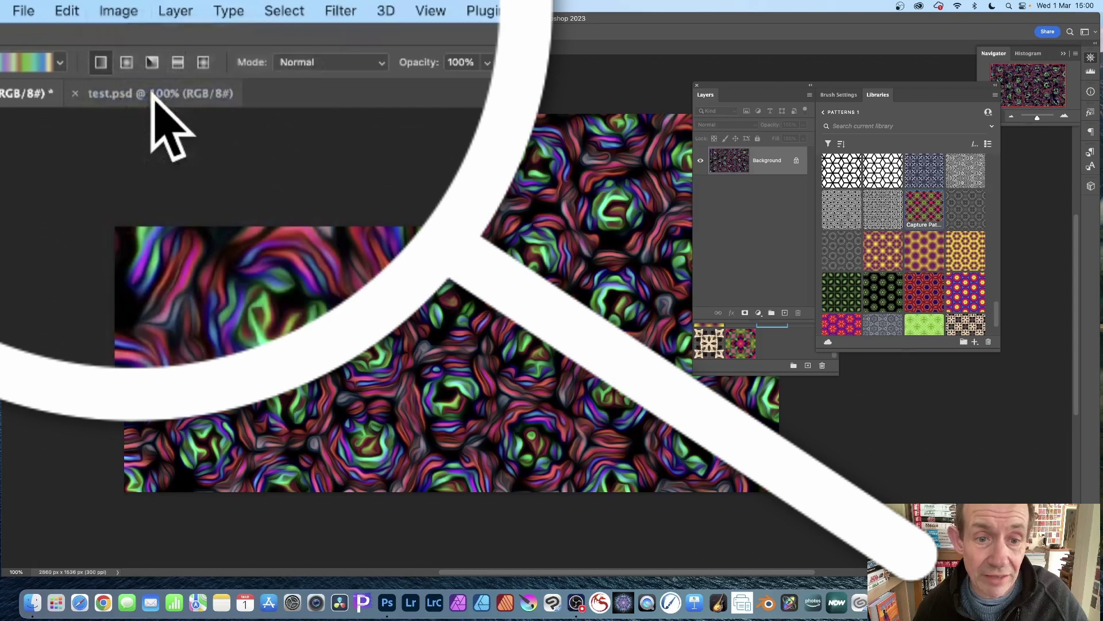
# Brighten the image with Levels: white input 166 and midtones 0.79
pyautogui.click(122, 12)
pyautogui.moveTo(140, 73)
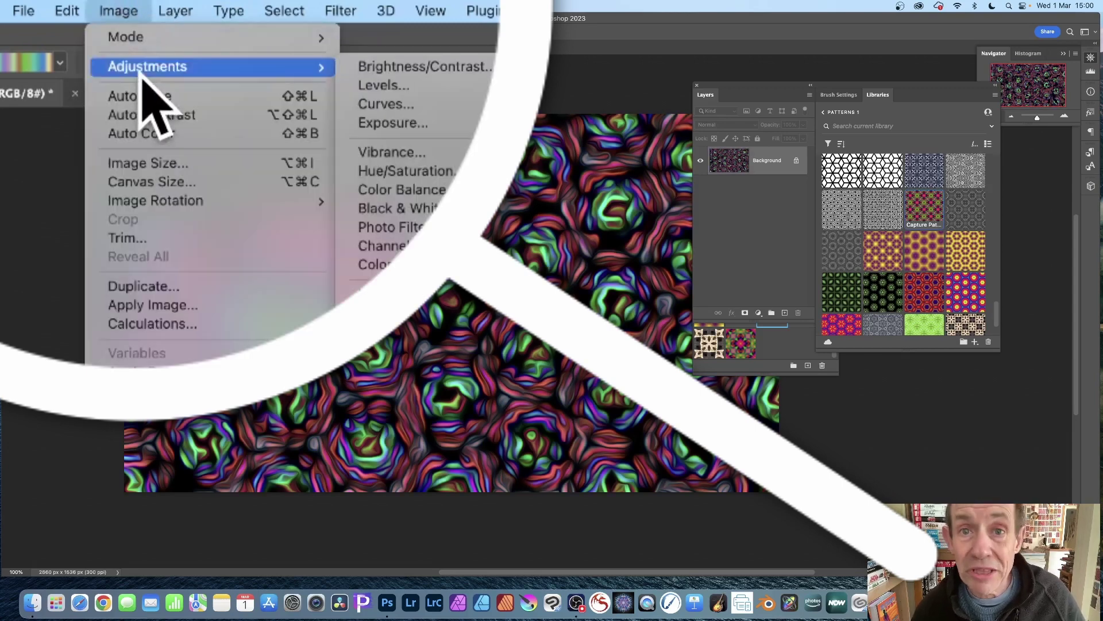
pyautogui.click(410, 86)
pyautogui.moveTo(654, 247); pyautogui.dragTo(566, 245)
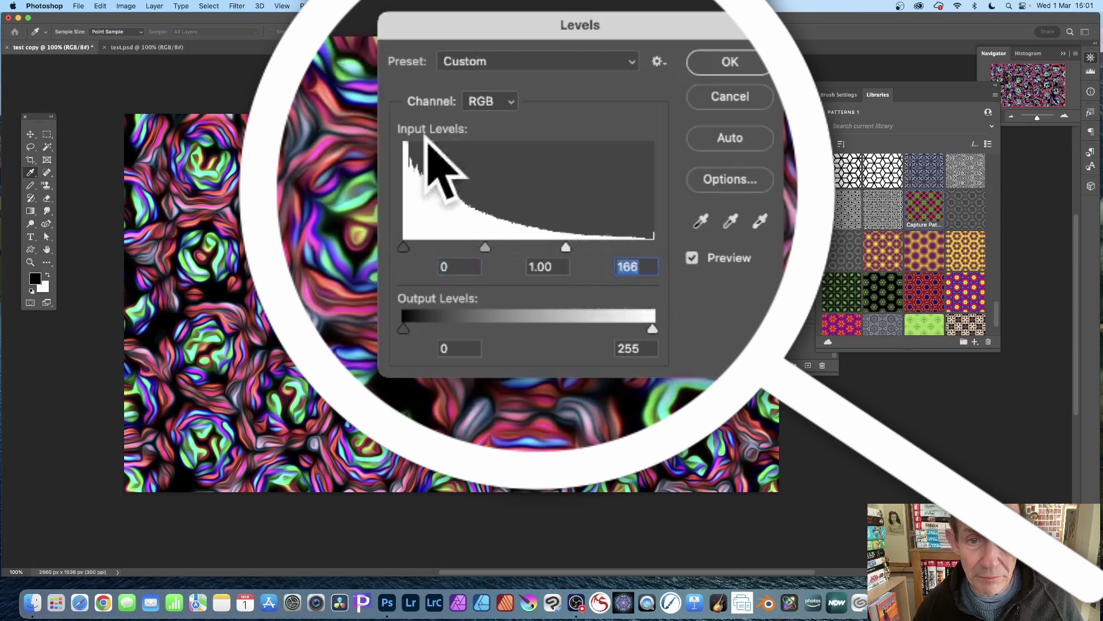
pyautogui.moveTo(485, 246); pyautogui.dragTo(497, 246)
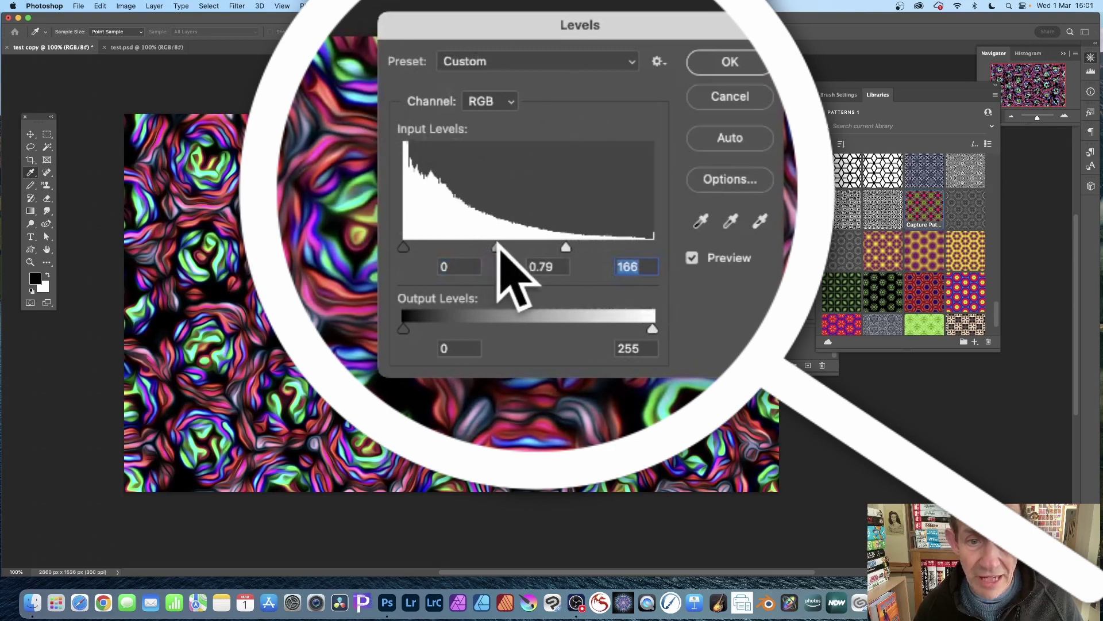
pyautogui.click(730, 61)
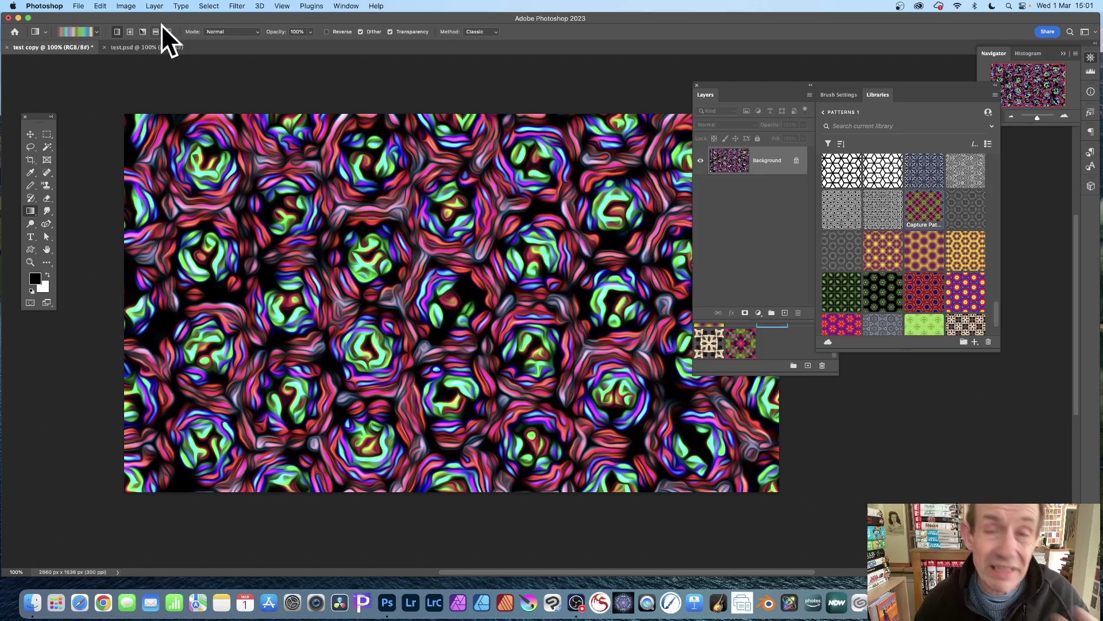
# Open the Edit menu to reach the Fade Levels… command
pyautogui.click(101, 7)
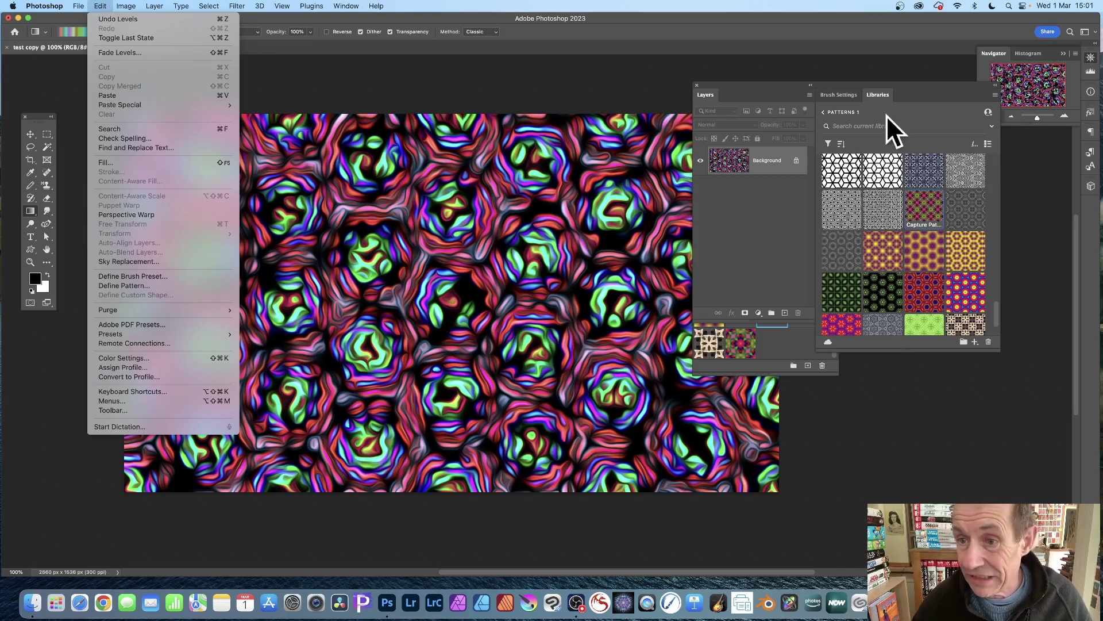
# Dismiss the Edit menu, shift the Layers/Libraries panels left, and open the Libraries add-content menu
pyautogui.click(911, 88)
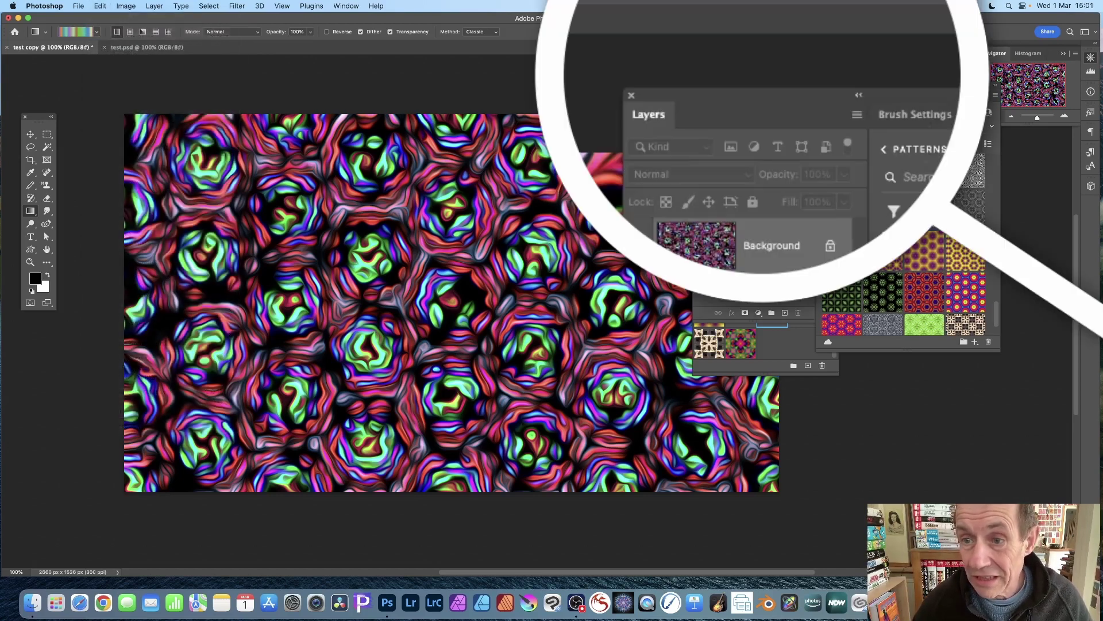
pyautogui.moveTo(897, 93); pyautogui.dragTo(756, 80)
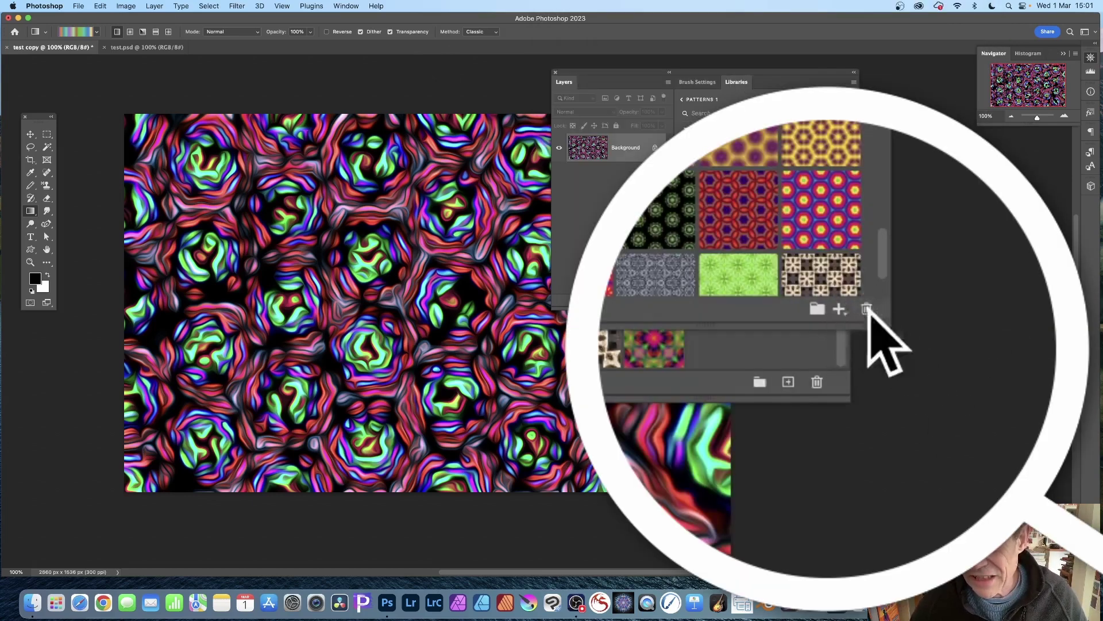
pyautogui.click(839, 309)
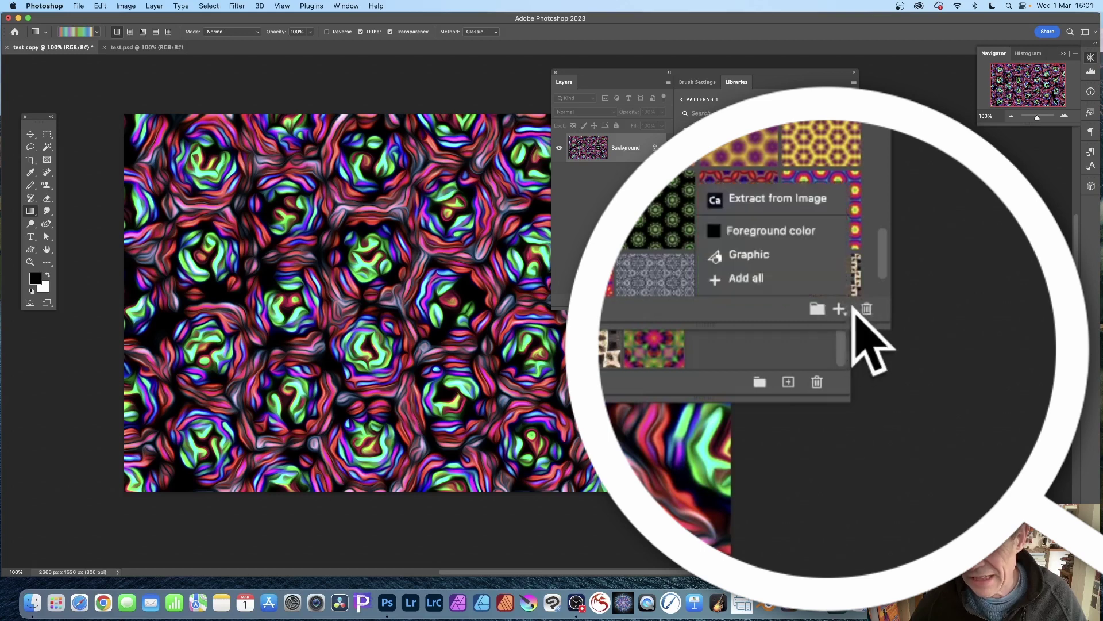